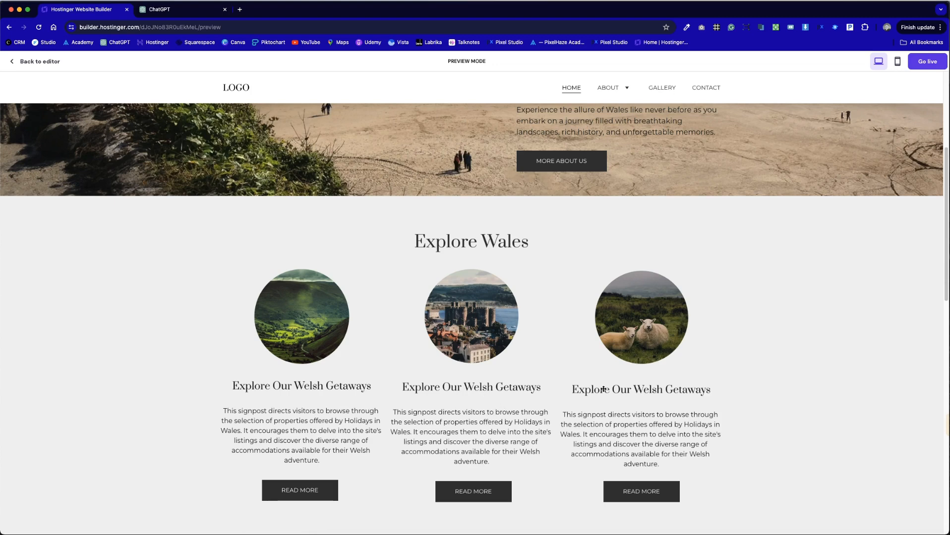
- Review the home page preview from the hero banner to the Explore Wales section and return to the editor
{"action": "scroll", "coordinate": [516, 377], "scroll_direction": "up", "scroll_amount": 5}
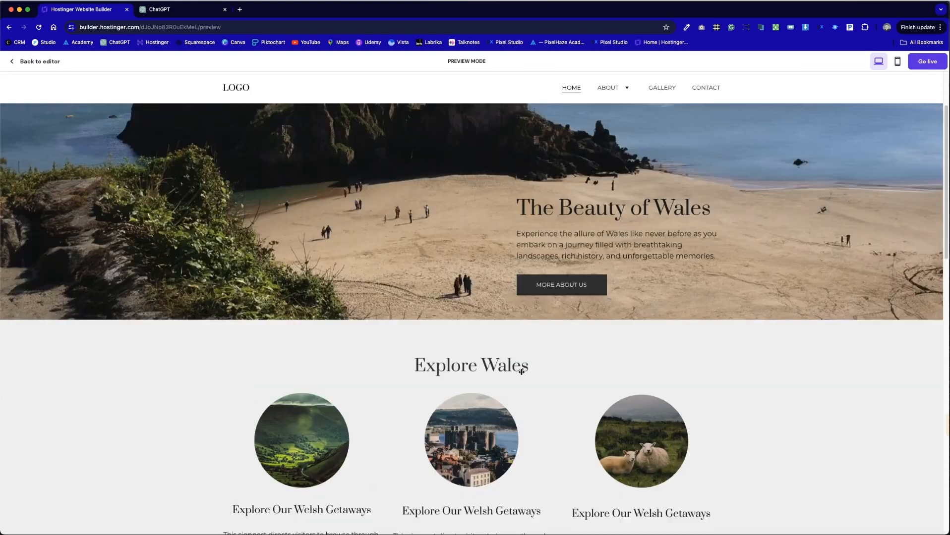
{"action": "scroll", "coordinate": [520, 373], "scroll_direction": "down", "scroll_amount": 6}
{"action": "scroll", "coordinate": [523, 376], "scroll_direction": "up", "scroll_amount": 5}
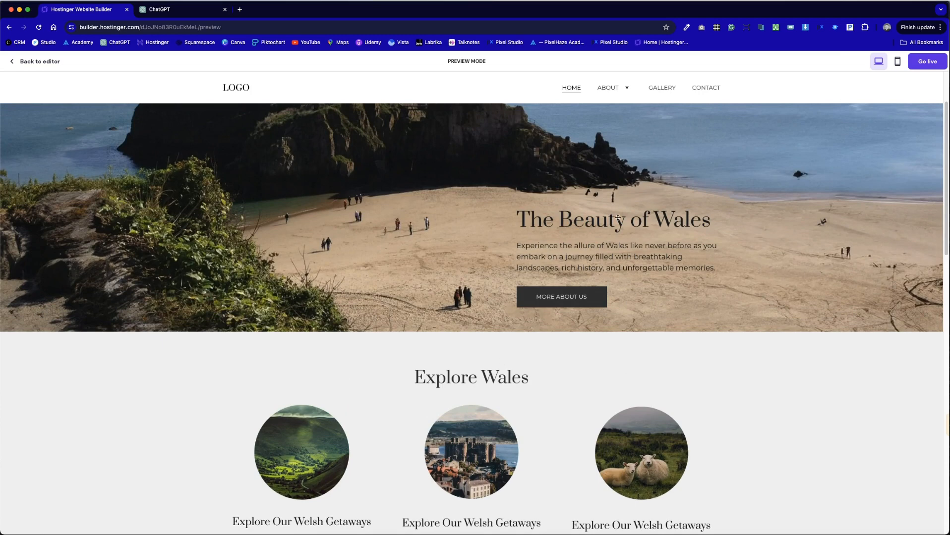
{"action": "left_click", "coordinate": [52, 60]}
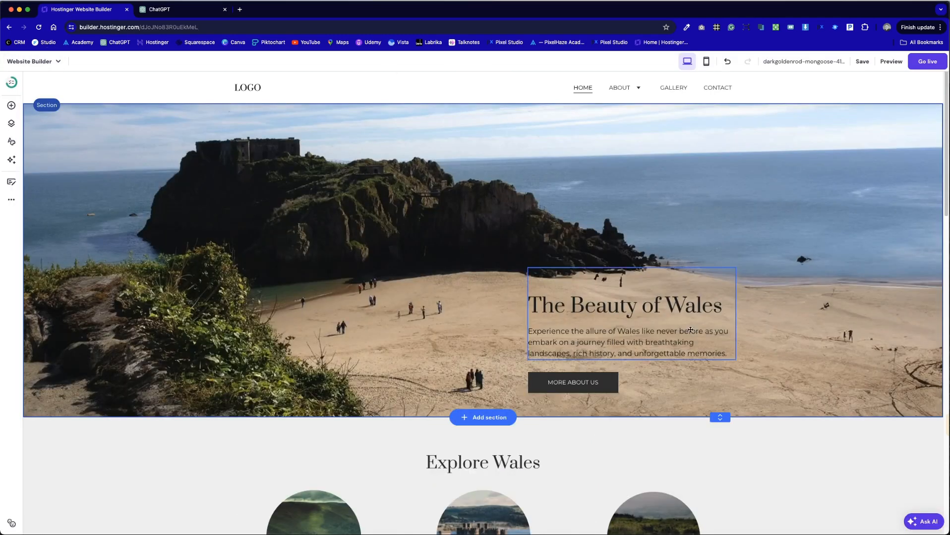
- Add a rectangle shape over the hero text and button, and stretch it down to the hero section's lower edge
{"action": "left_click", "coordinate": [11, 105]}
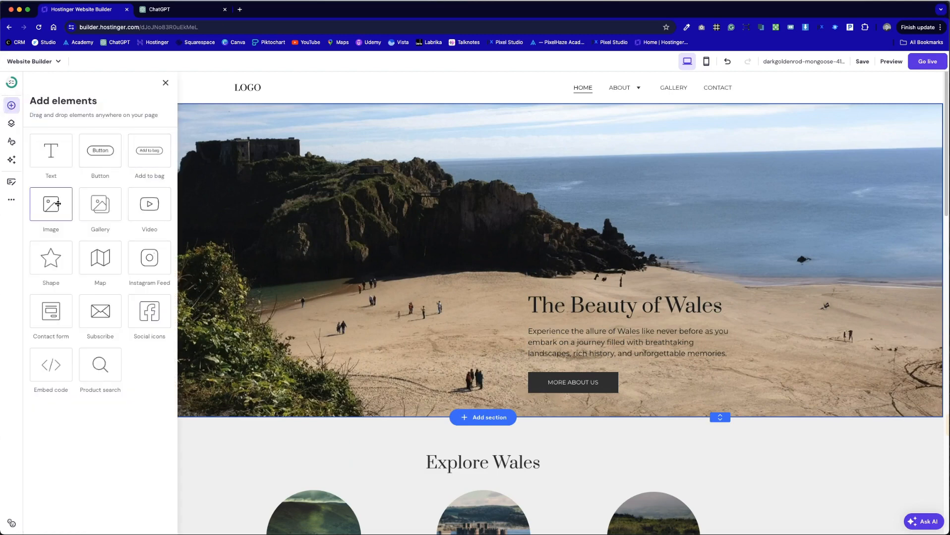
{"action": "left_click", "coordinate": [58, 252]}
{"action": "left_click_drag", "start_coordinate": [505, 435], "coordinate": [736, 333]}
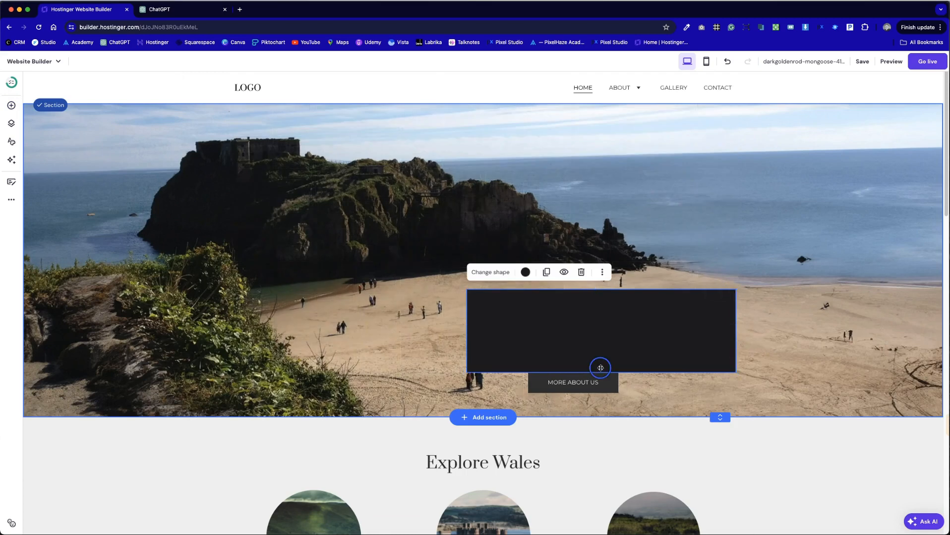
{"action": "left_click_drag", "start_coordinate": [601, 368], "coordinate": [600, 416]}
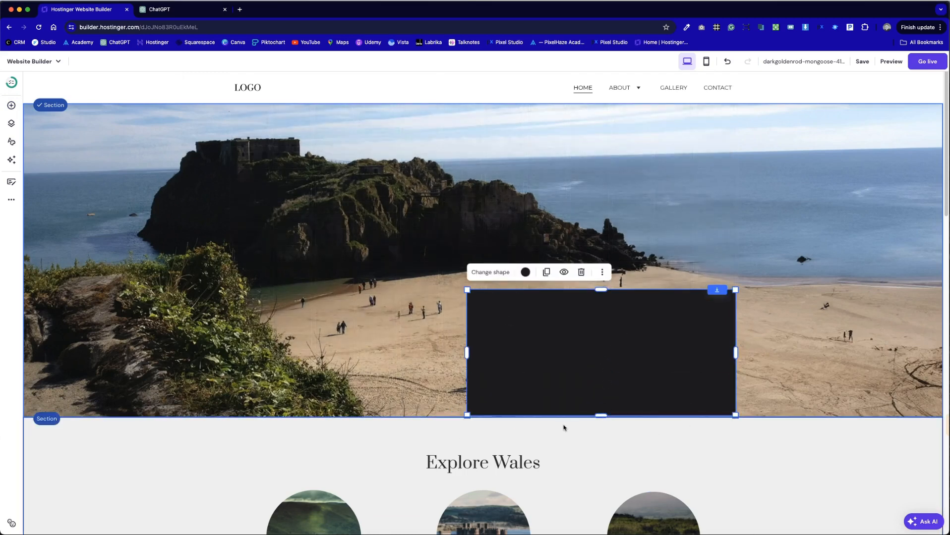
{"action": "left_click_drag", "start_coordinate": [601, 416], "coordinate": [609, 431]}
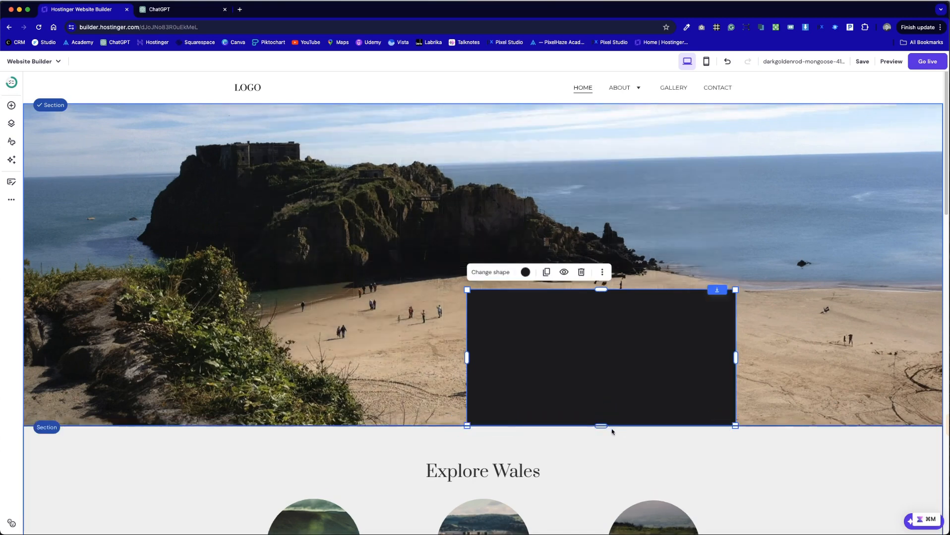
- Fill the hero rectangle with white (#ffffff) and reduce its opacity to about half
{"action": "left_click", "coordinate": [527, 273]}
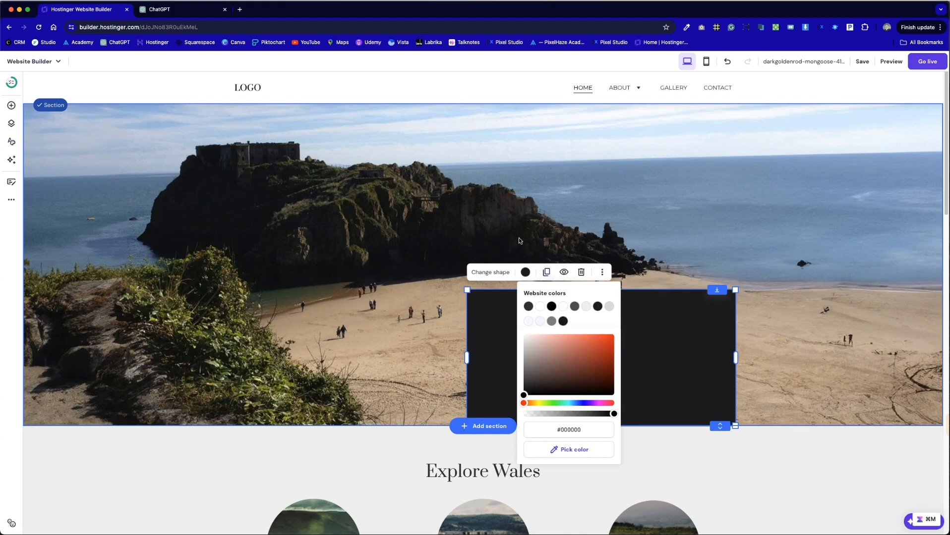
{"action": "left_click", "coordinate": [550, 330]}
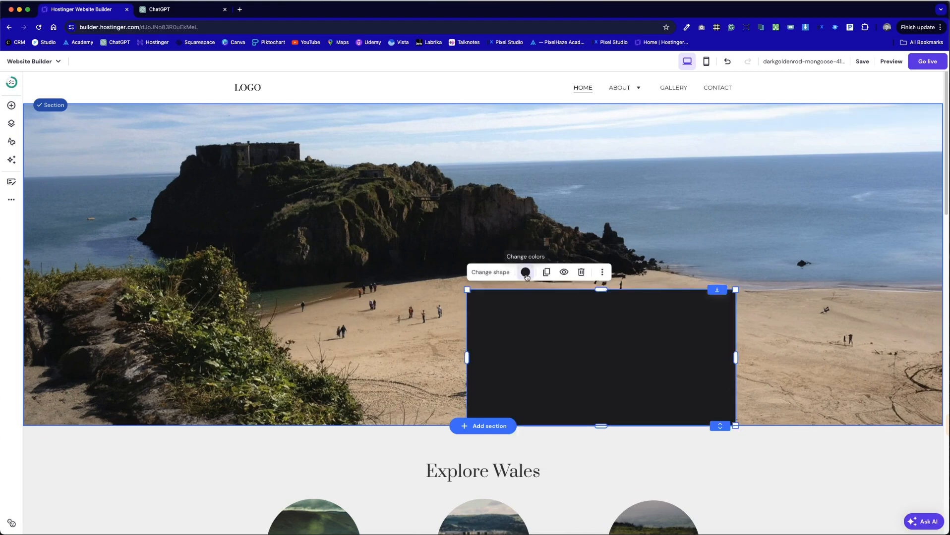
{"action": "left_click", "coordinate": [525, 272]}
{"action": "left_click", "coordinate": [562, 307]}
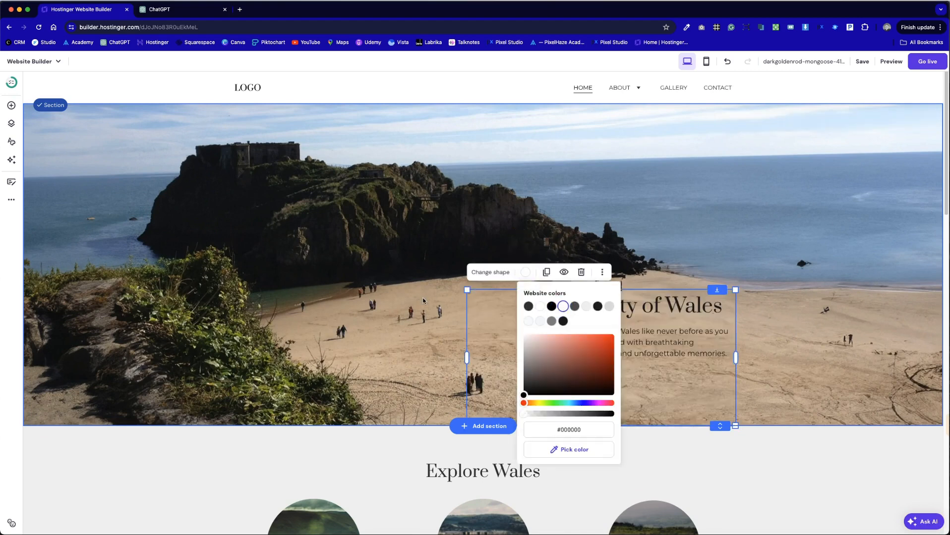
{"action": "left_click", "coordinate": [540, 306]}
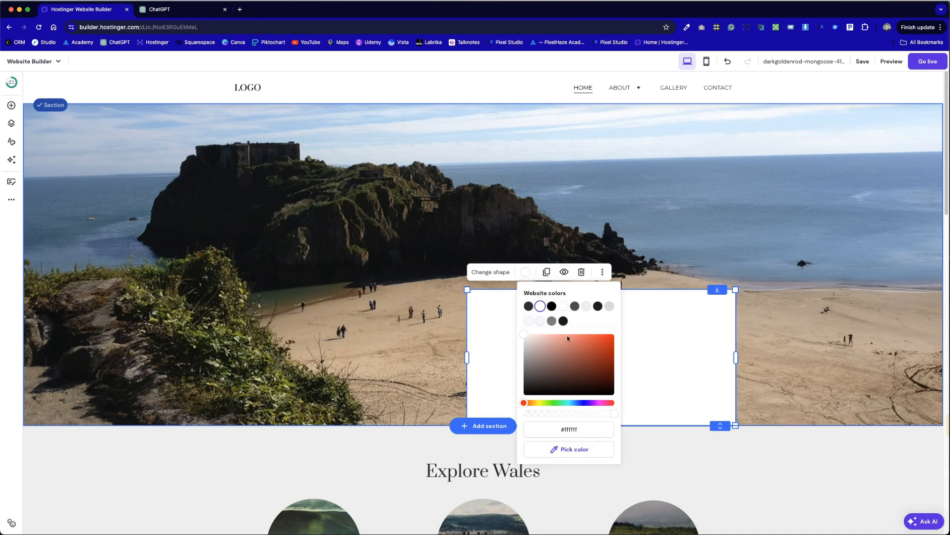
{"action": "left_click_drag", "start_coordinate": [613, 415], "coordinate": [568, 414]}
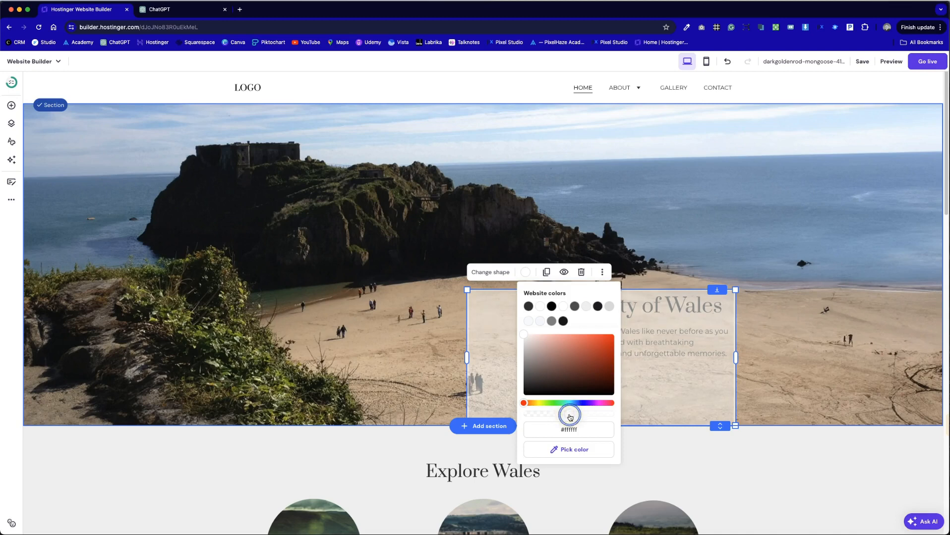
{"action": "left_click", "coordinate": [397, 378]}
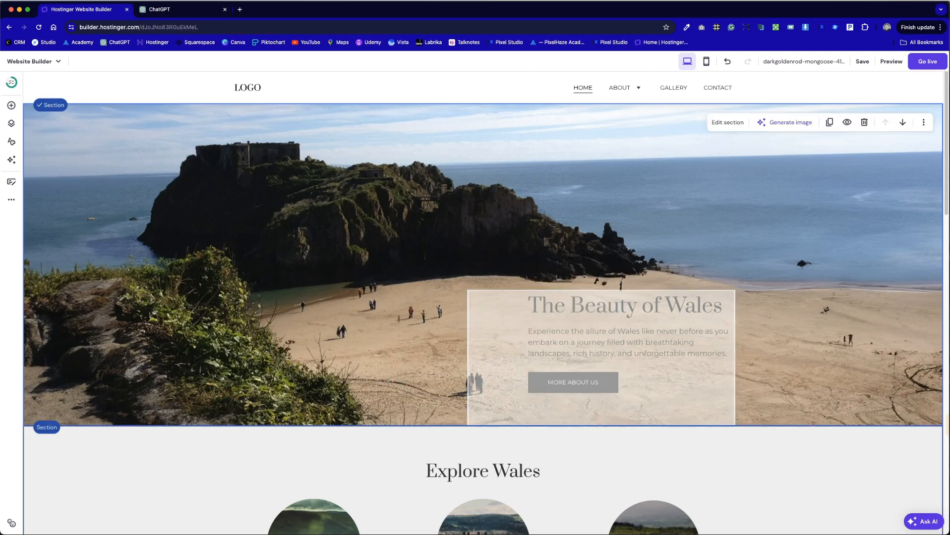
- Send the translucent white rectangle to the back, behind the hero text and button
{"action": "left_click", "coordinate": [489, 350]}
{"action": "scroll", "coordinate": [504, 294], "scroll_direction": "down", "scroll_amount": 3}
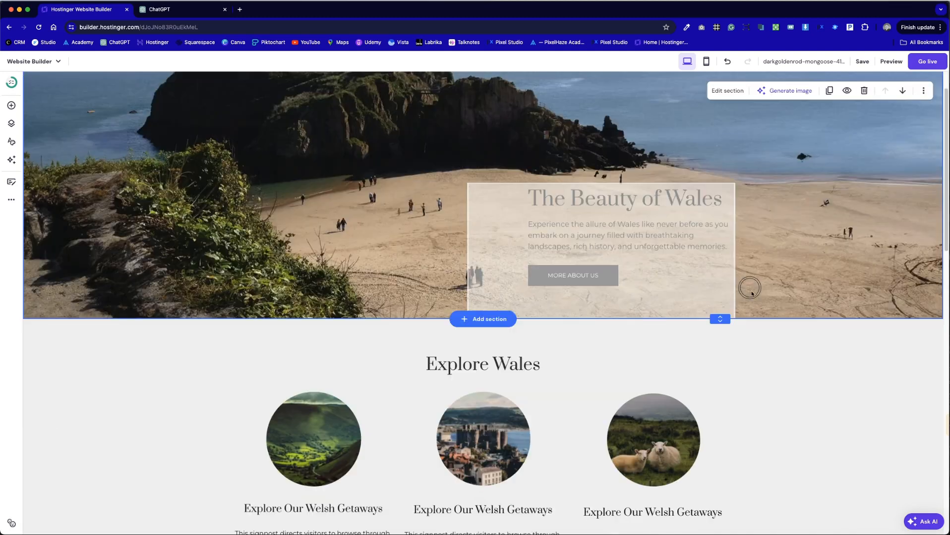
{"action": "left_click", "coordinate": [682, 314]}
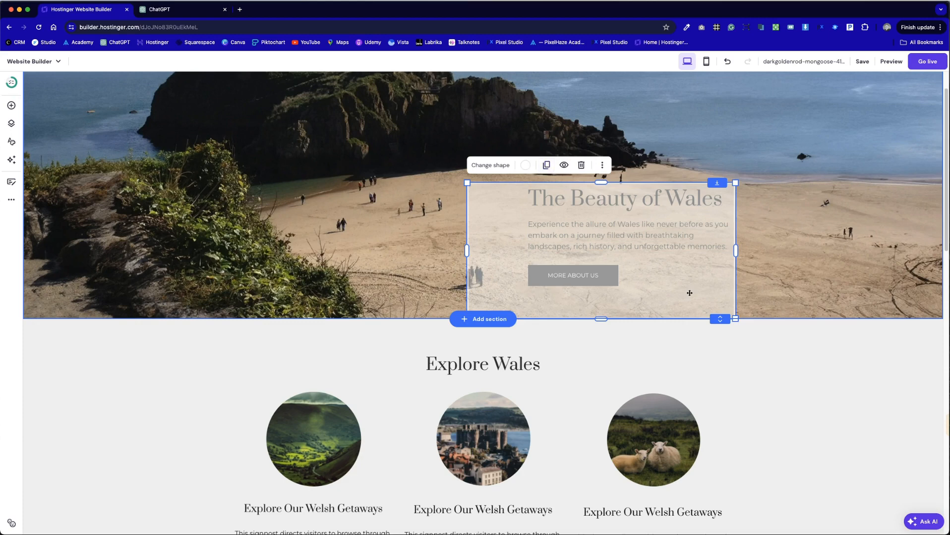
{"action": "left_click", "coordinate": [603, 167]}
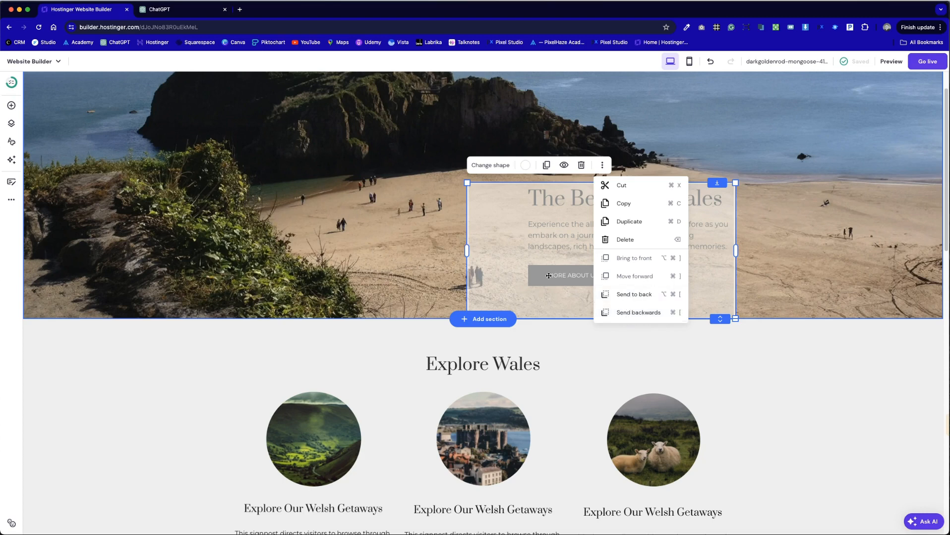
{"action": "left_click", "coordinate": [635, 295]}
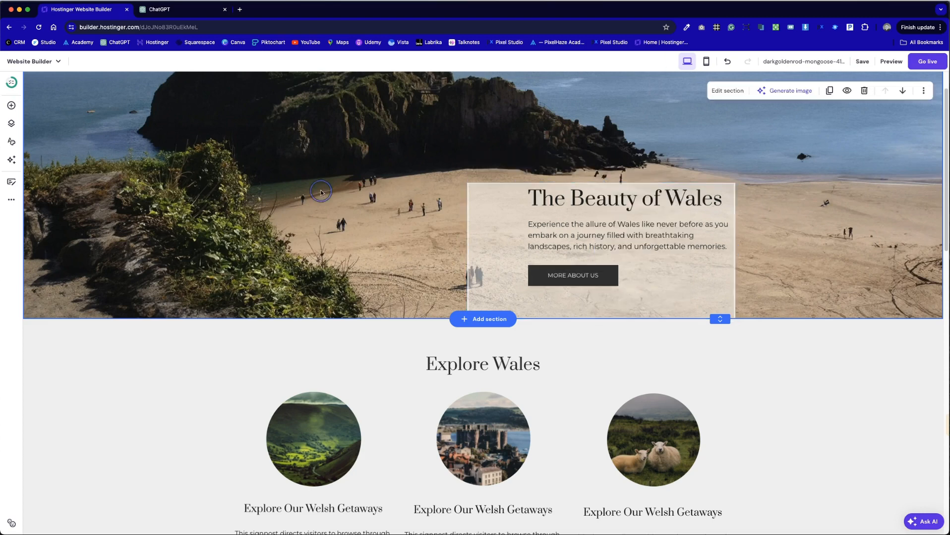
- Move the hero text block inside the white box and set "The Beauty of Wales" heading to font size 32
{"action": "scroll", "coordinate": [578, 341], "scroll_direction": "up", "scroll_amount": 3}
{"action": "left_click", "coordinate": [476, 292]}
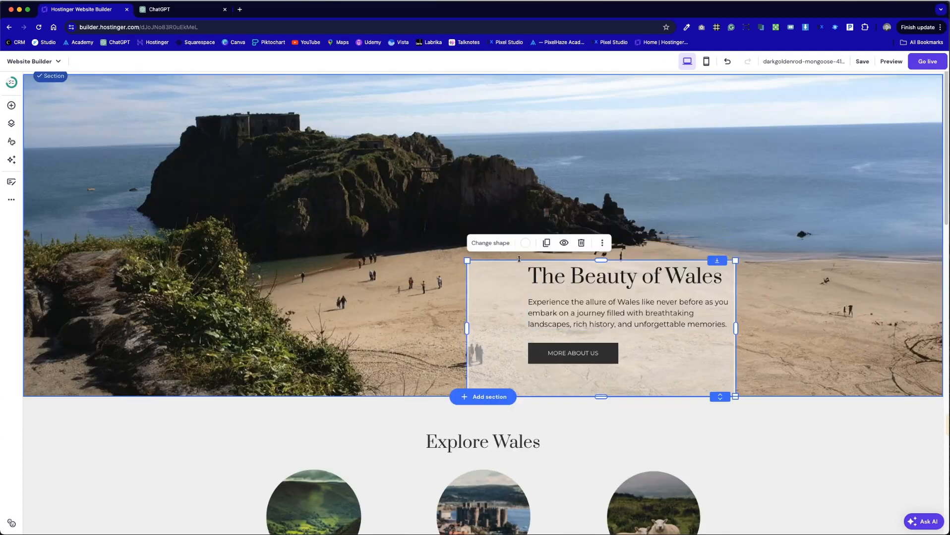
{"action": "left_click", "coordinate": [602, 261]}
{"action": "left_click", "coordinate": [500, 297]}
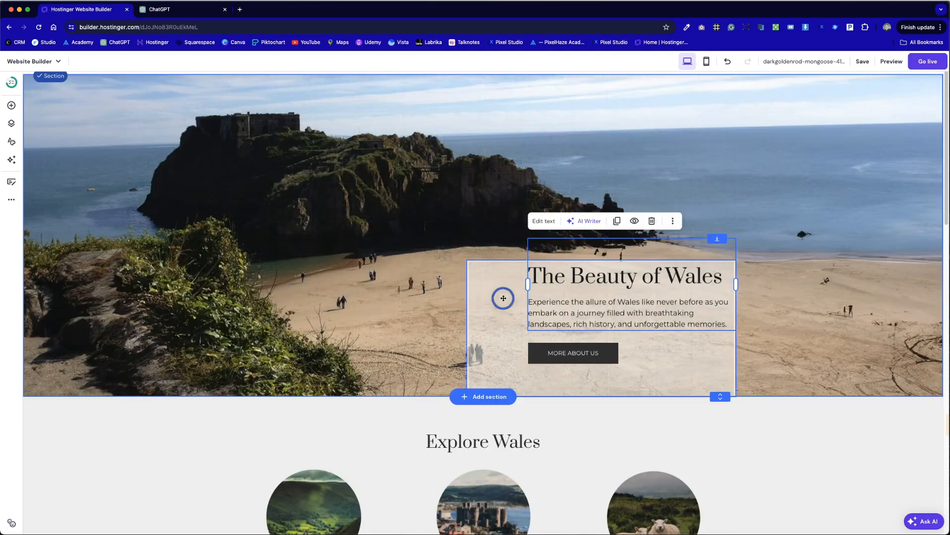
{"action": "left_click_drag", "start_coordinate": [575, 314], "coordinate": [545, 330]}
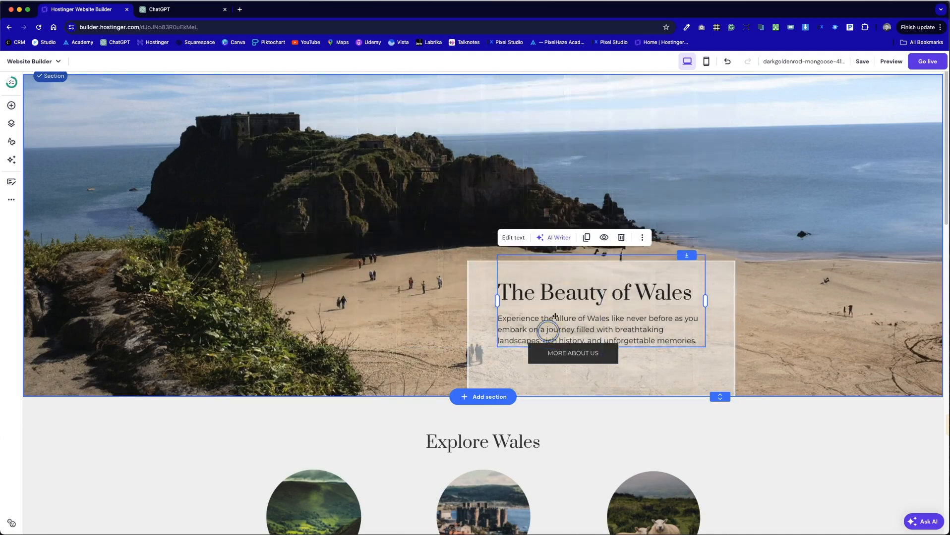
{"action": "double_click", "coordinate": [568, 291]}
{"action": "left_click", "coordinate": [590, 296]}
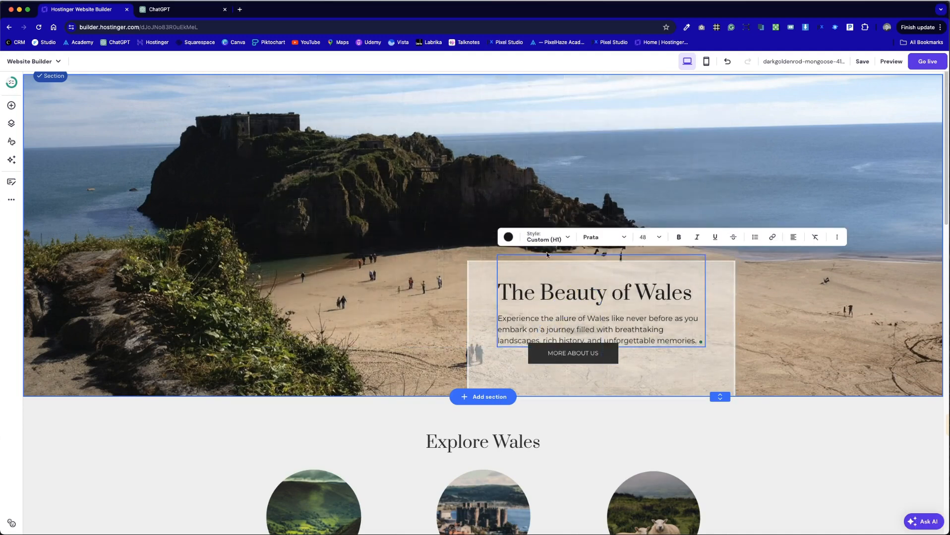
{"action": "left_click", "coordinate": [643, 237]}
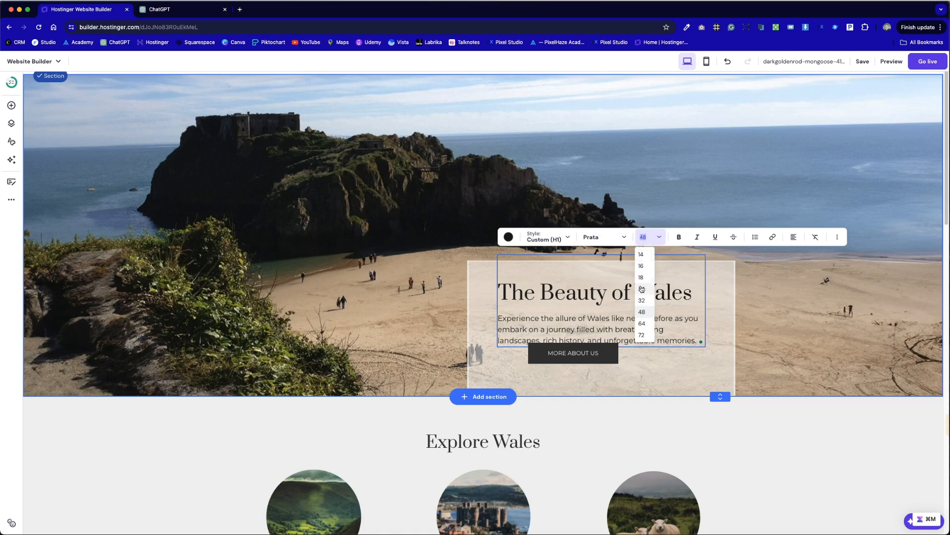
{"action": "left_click", "coordinate": [643, 301]}
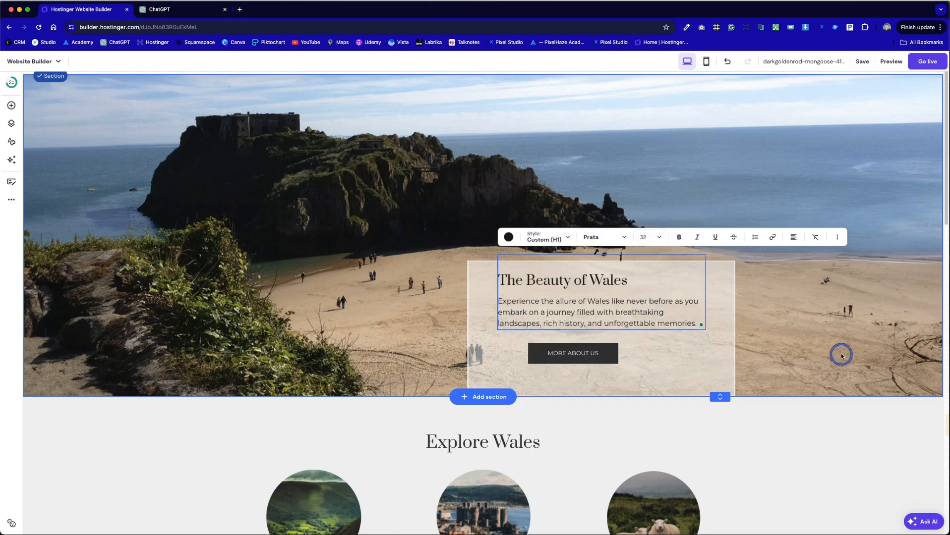
- Position the hero text and the More About Us button inside the white box, left-aligned with each other and evenly spaced
{"action": "left_click_drag", "start_coordinate": [534, 303], "coordinate": [524, 318]}
{"action": "left_click", "coordinate": [711, 292]}
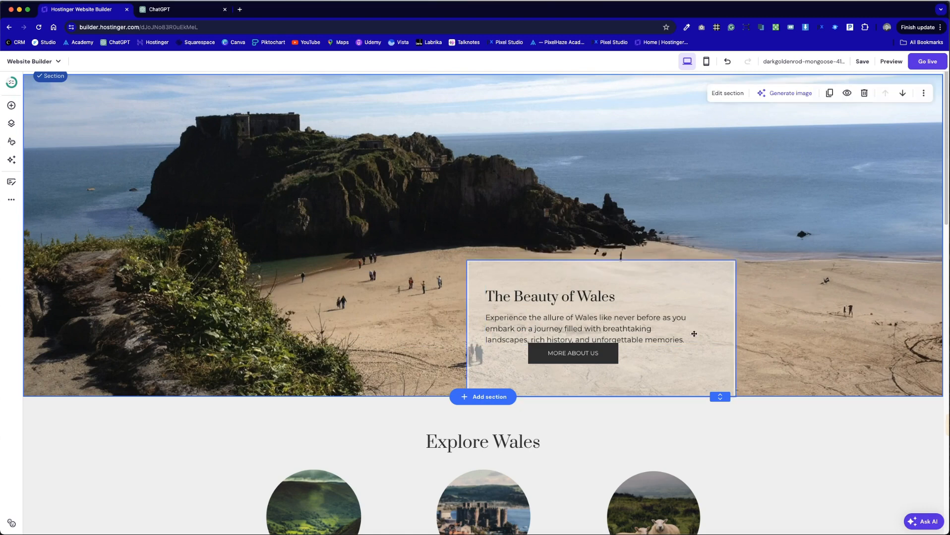
{"action": "left_click_drag", "start_coordinate": [574, 358], "coordinate": [534, 369]}
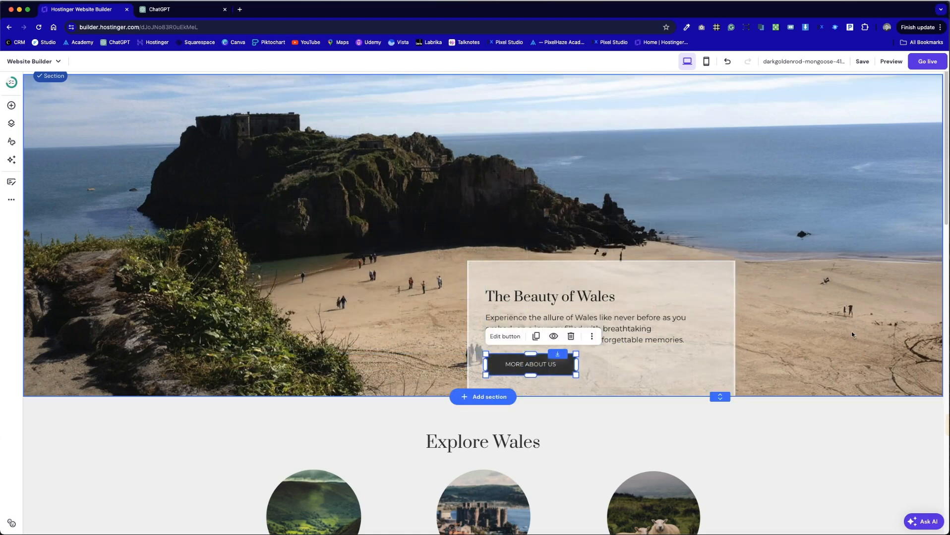
{"action": "left_click", "coordinate": [707, 339]}
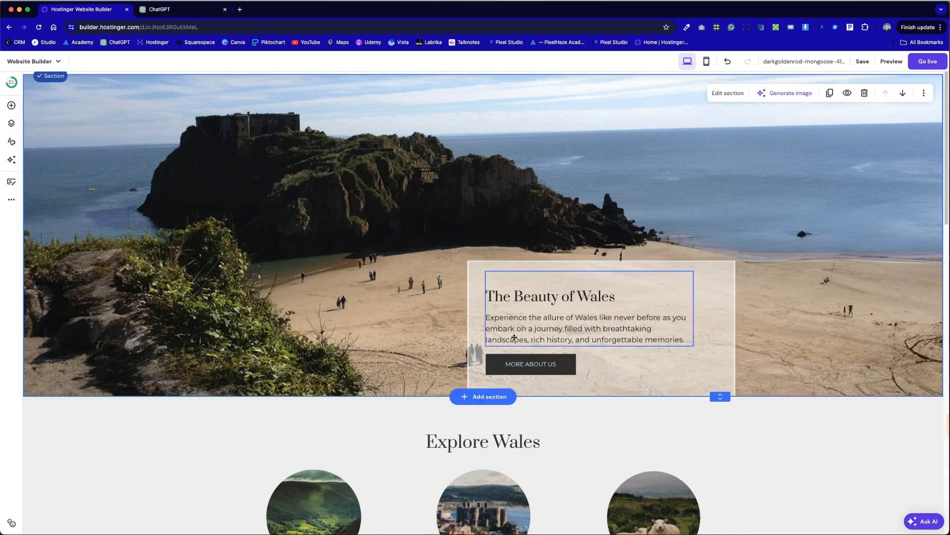
{"action": "left_click_drag", "start_coordinate": [529, 317], "coordinate": [534, 311]}
{"action": "left_click_drag", "start_coordinate": [521, 359], "coordinate": [526, 355]}
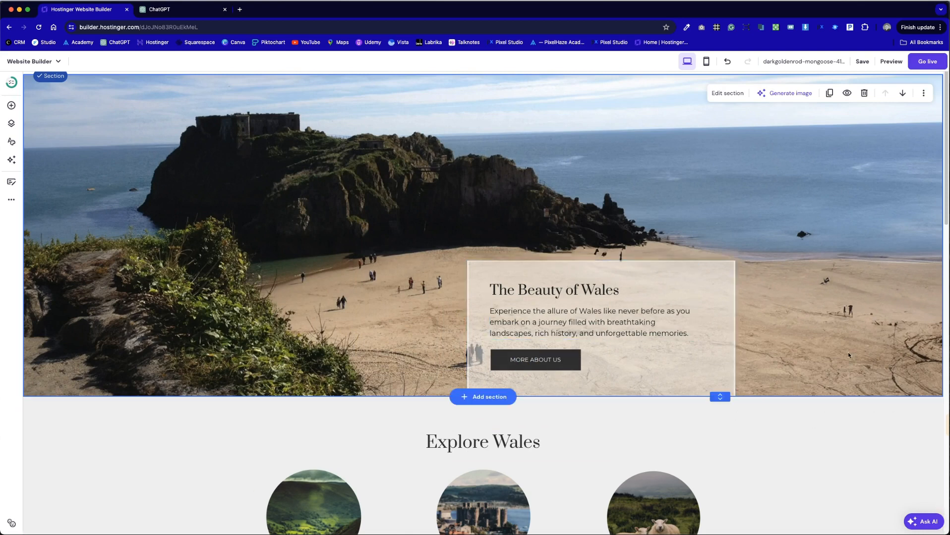
{"action": "left_click", "coordinate": [879, 472]}
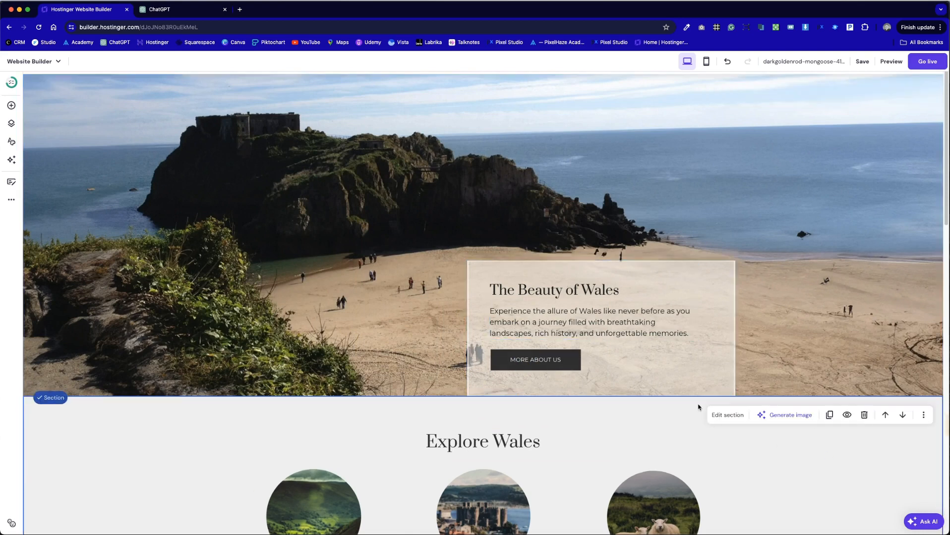
- Narrow the white box from its right edge so the margins beside the hero text match
{"action": "left_click", "coordinate": [723, 362]}
{"action": "left_click_drag", "start_coordinate": [735, 328], "coordinate": [715, 329]}
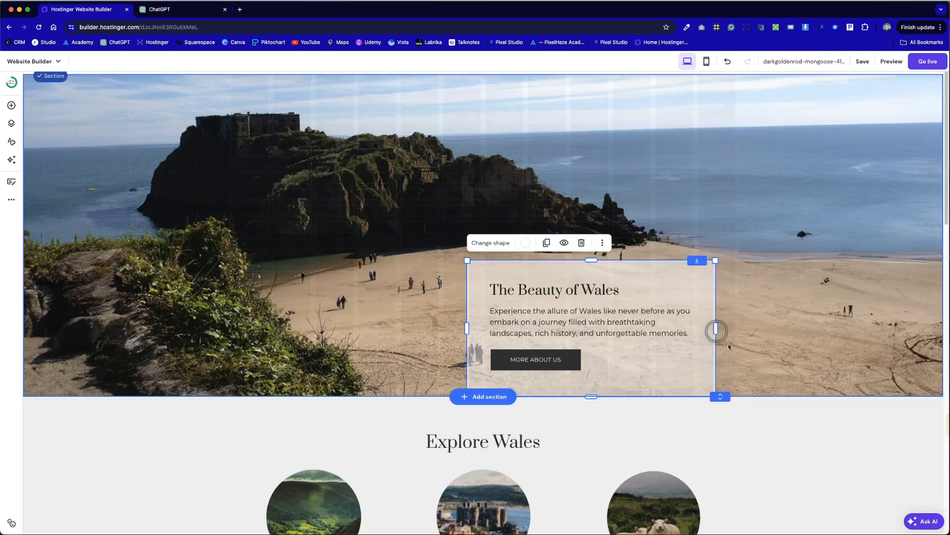
{"action": "left_click", "coordinate": [429, 290]}
- Select the white box, hero text and button together and move them to the content grid's right edge
{"action": "left_click_drag", "start_coordinate": [458, 242], "coordinate": [606, 363]}
{"action": "mouse_move", "coordinate": [594, 319]}
{"action": "left_mouse_down"}
{"action": "mouse_move", "coordinate": [617, 320]}
{"action": "mouse_move", "coordinate": [581, 311]}
{"action": "left_mouse_up"}
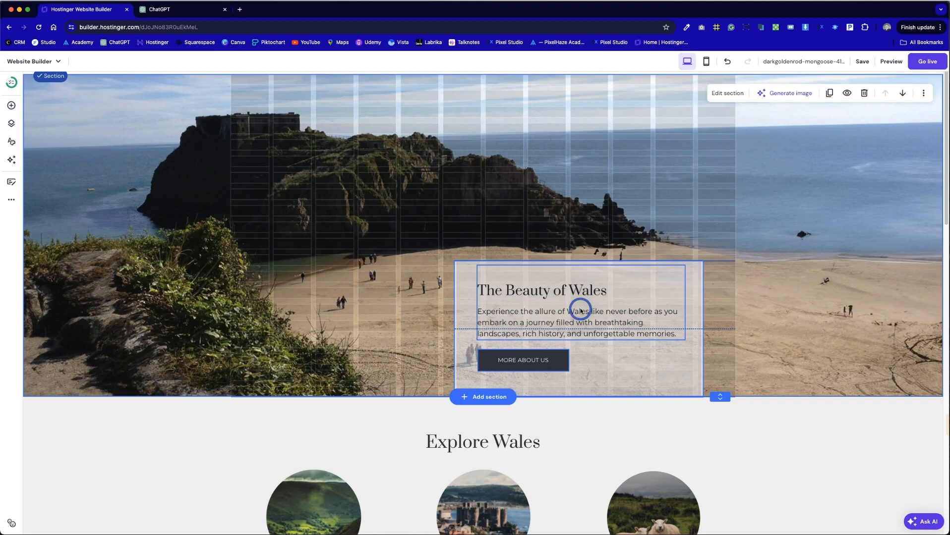
{"action": "left_click_drag", "start_coordinate": [581, 311], "coordinate": [652, 310]}
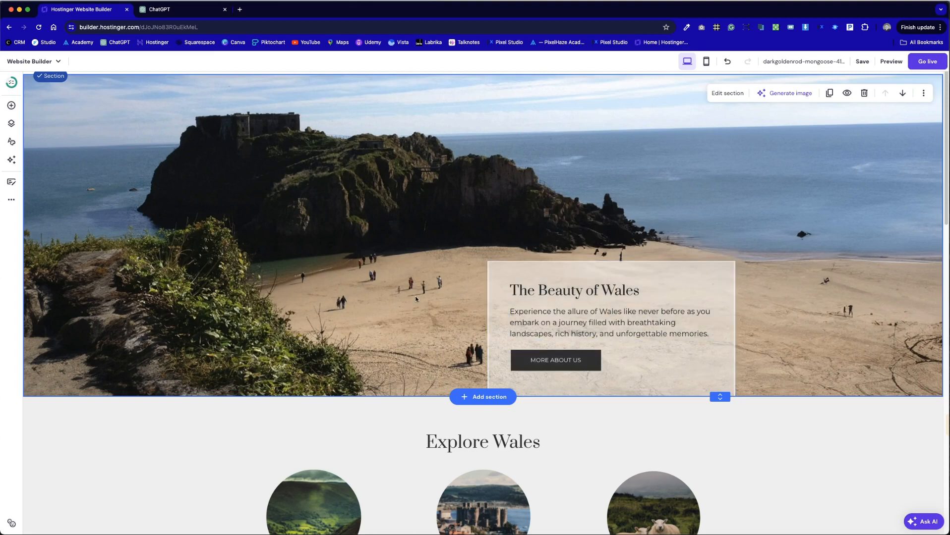
- Review the reworked hero section and the Explore Wales section beneath it
{"action": "scroll", "coordinate": [418, 299], "scroll_direction": "down", "scroll_amount": 2}
{"action": "scroll", "coordinate": [418, 300], "scroll_direction": "down", "scroll_amount": 3}
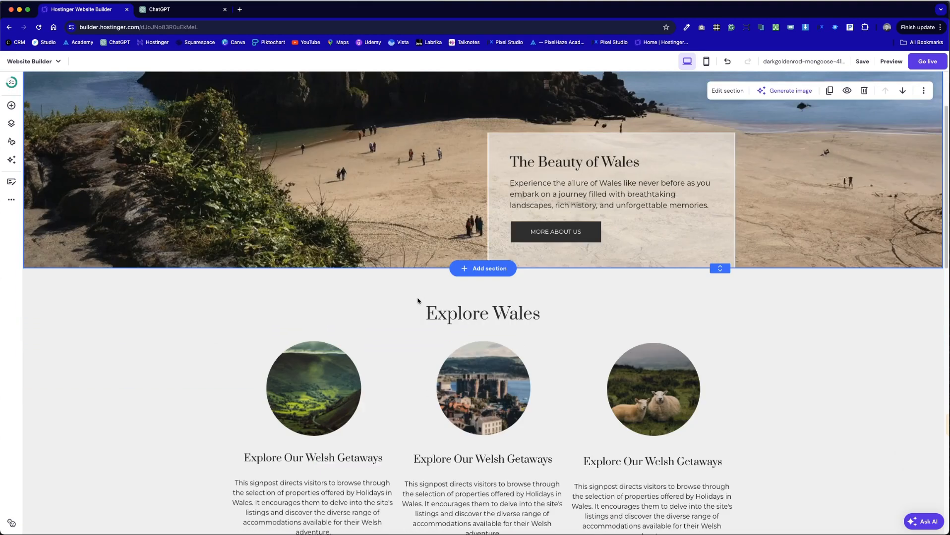
{"action": "scroll", "coordinate": [418, 300], "scroll_direction": "up", "scroll_amount": 8}
{"action": "scroll", "coordinate": [418, 300], "scroll_direction": "down", "scroll_amount": 8}
{"action": "scroll", "coordinate": [418, 300], "scroll_direction": "down", "scroll_amount": 2}
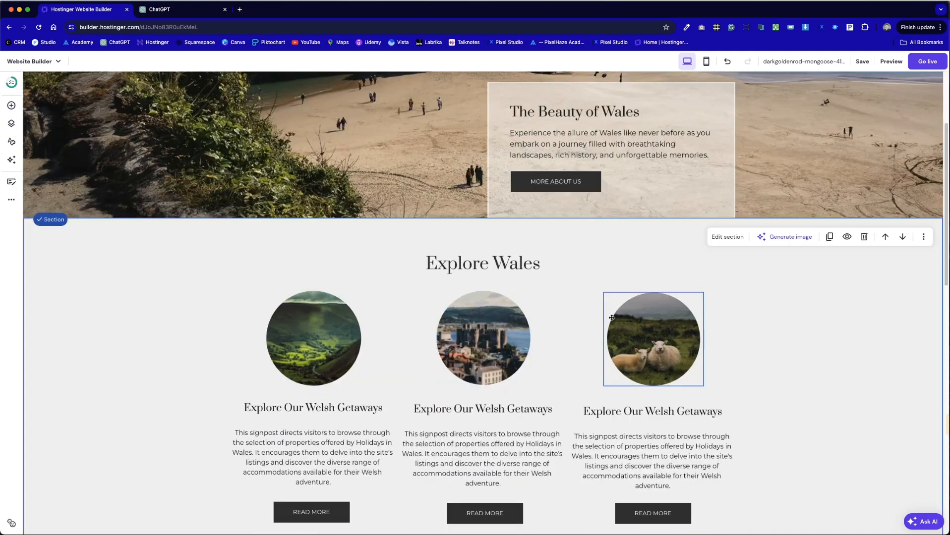
{"action": "scroll", "coordinate": [828, 389], "scroll_direction": "down", "scroll_amount": 5}
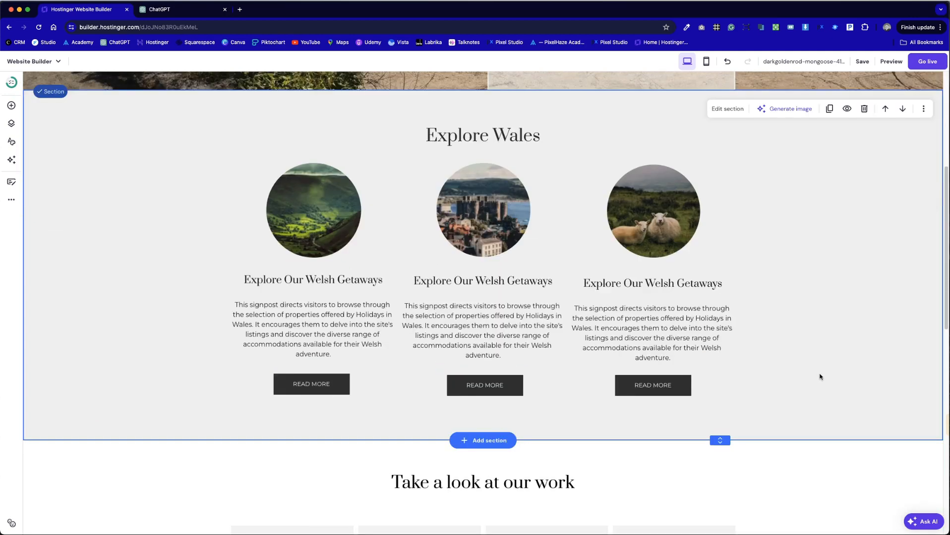
{"action": "scroll", "coordinate": [820, 379], "scroll_direction": "up", "scroll_amount": 3}
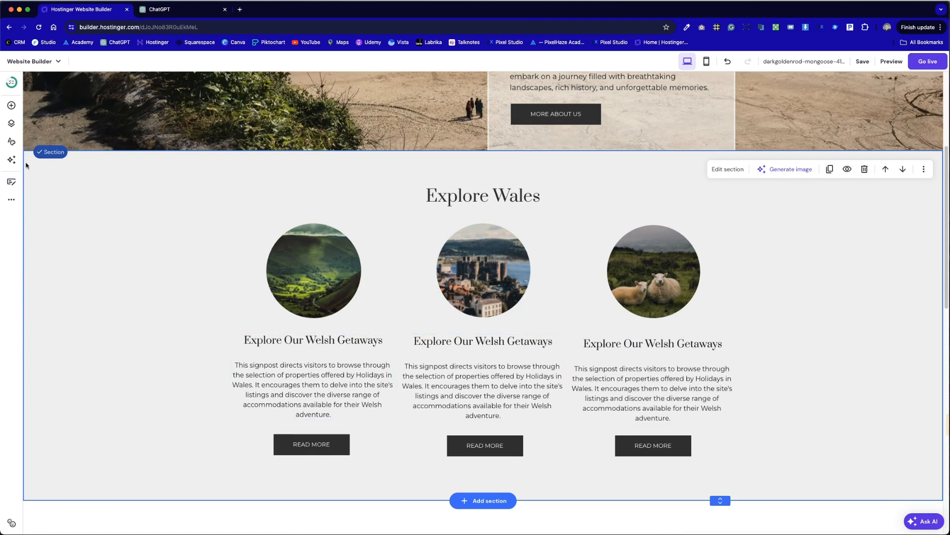
- Add a square shape over the first column of the Explore Wales section and fill it white (#ffffff)
{"action": "left_click", "coordinate": [10, 106]}
{"action": "left_click", "coordinate": [54, 262]}
{"action": "left_click_drag", "start_coordinate": [511, 502], "coordinate": [299, 255]}
{"action": "left_click", "coordinate": [290, 188]}
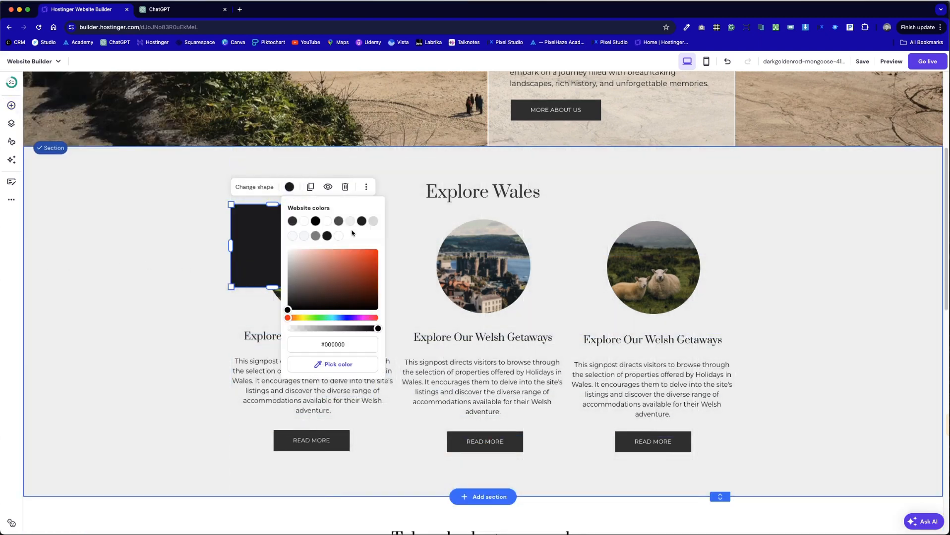
{"action": "left_click", "coordinate": [292, 236]}
{"action": "left_click", "coordinate": [306, 224]}
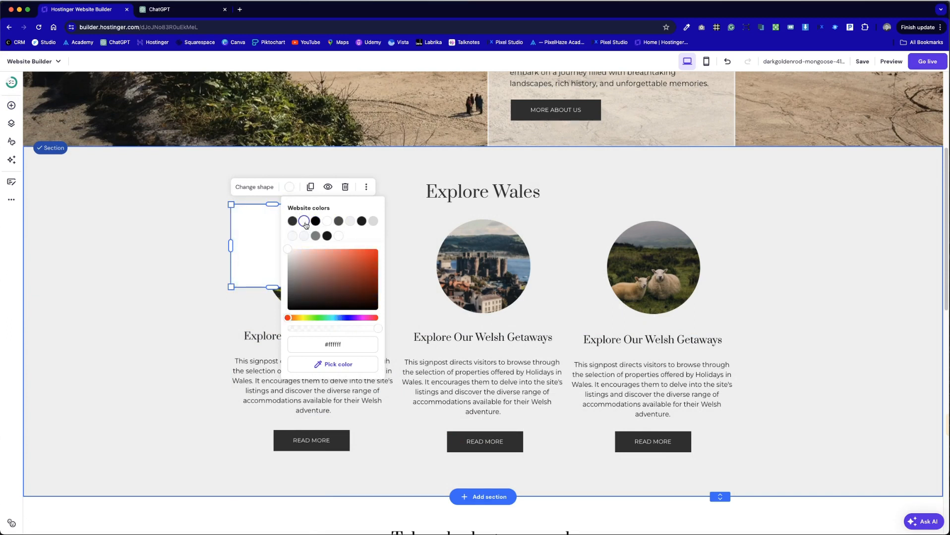
{"action": "left_click", "coordinate": [206, 342]}
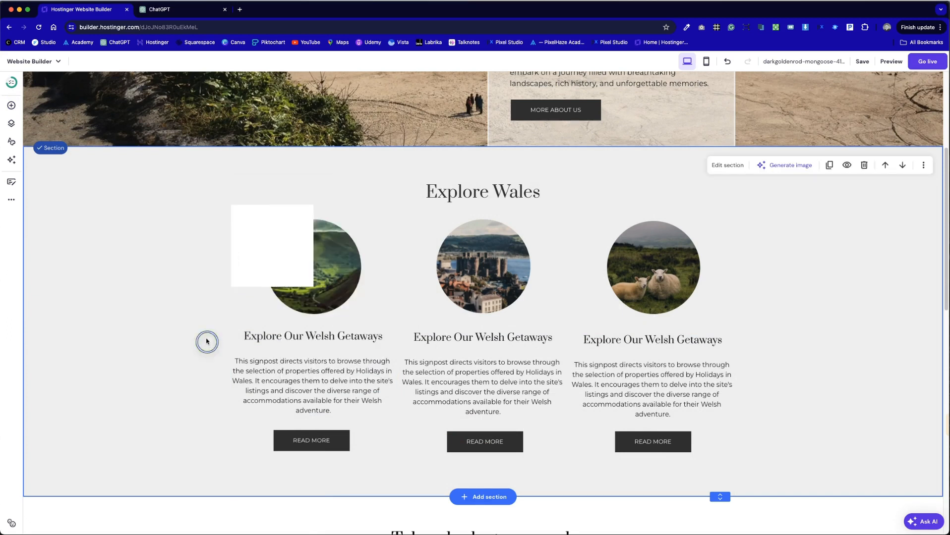
- Stretch the white shape to the first column's full width, extending from just above its image to below the Read More button
{"action": "left_click_drag", "start_coordinate": [278, 262], "coordinate": [272, 476]}
{"action": "left_click_drag", "start_coordinate": [313, 337], "coordinate": [396, 342]}
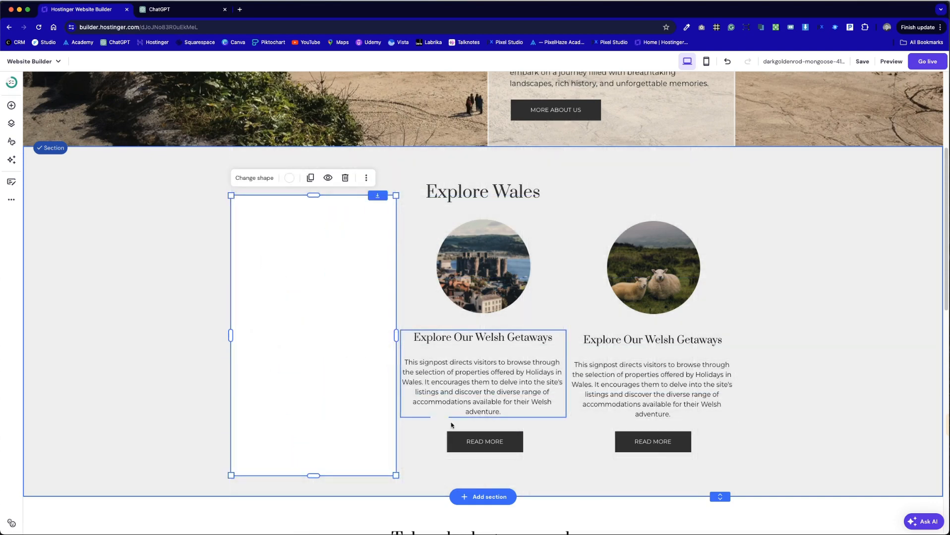
{"action": "left_click", "coordinate": [117, 277]}
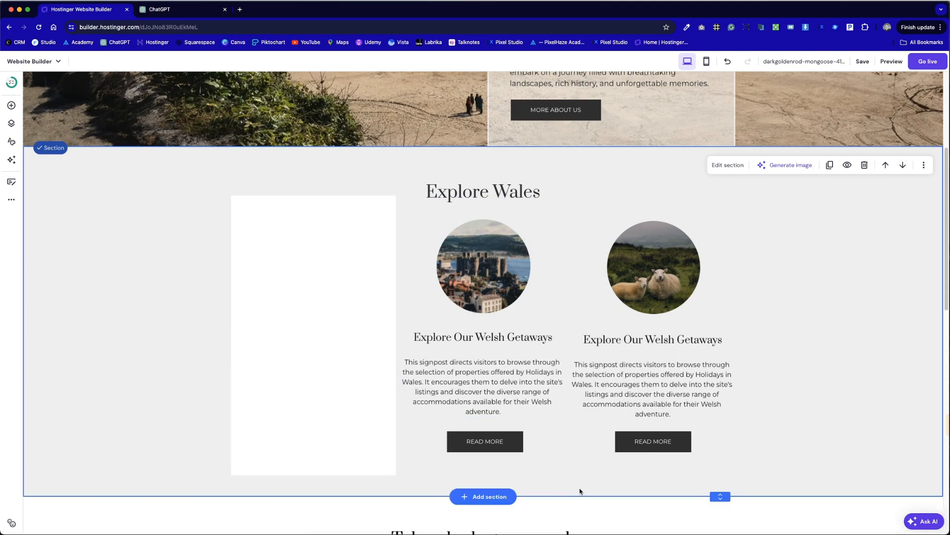
- Send the white box to the back, behind the first column's image, text and button
{"action": "left_click", "coordinate": [390, 266]}
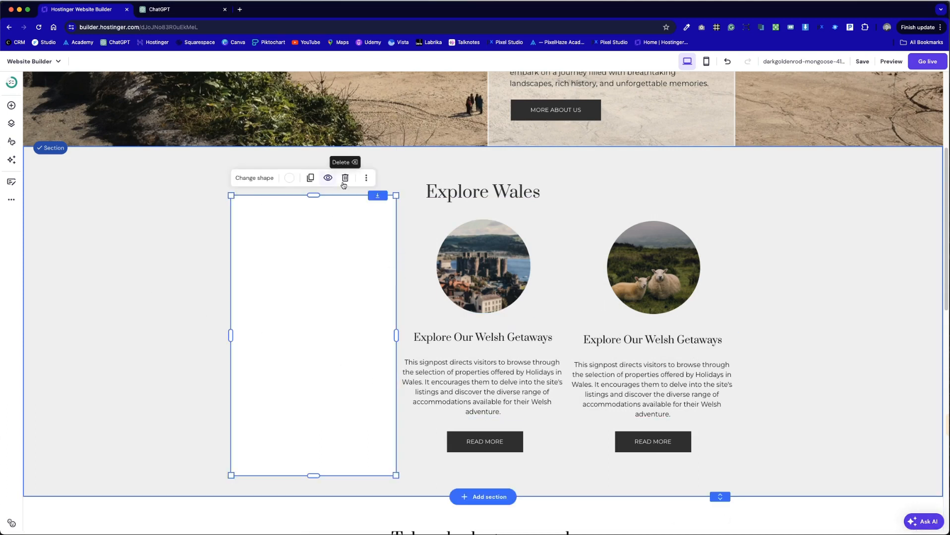
{"action": "left_click", "coordinate": [366, 177]}
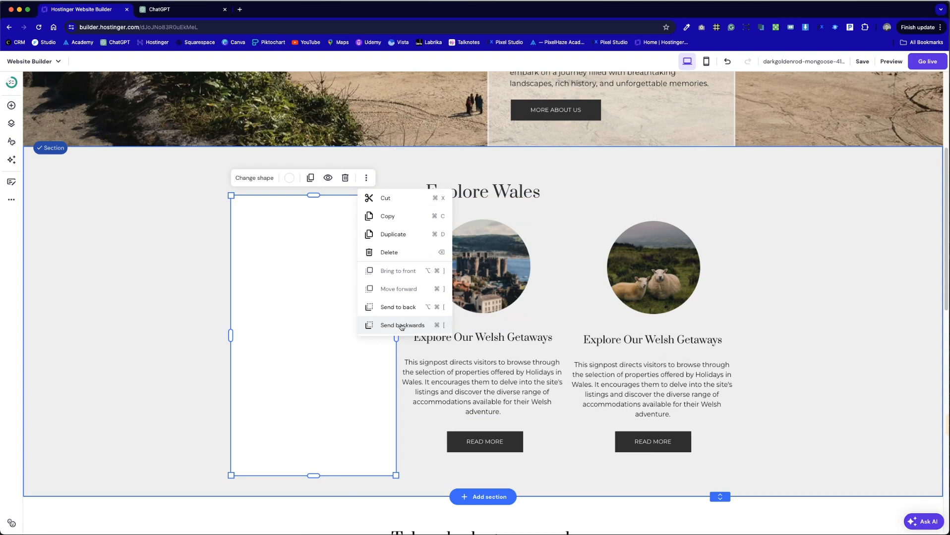
{"action": "left_click", "coordinate": [404, 307]}
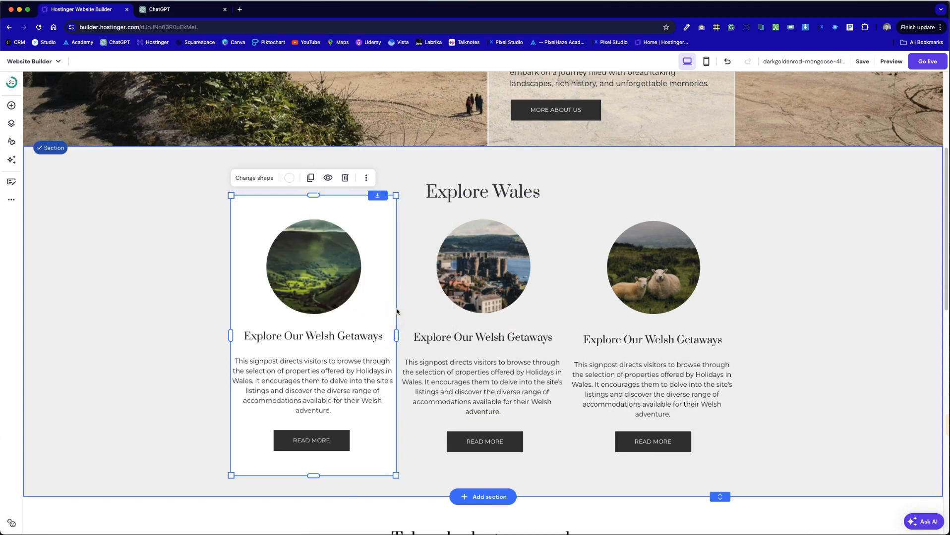
{"action": "left_click", "coordinate": [102, 306]}
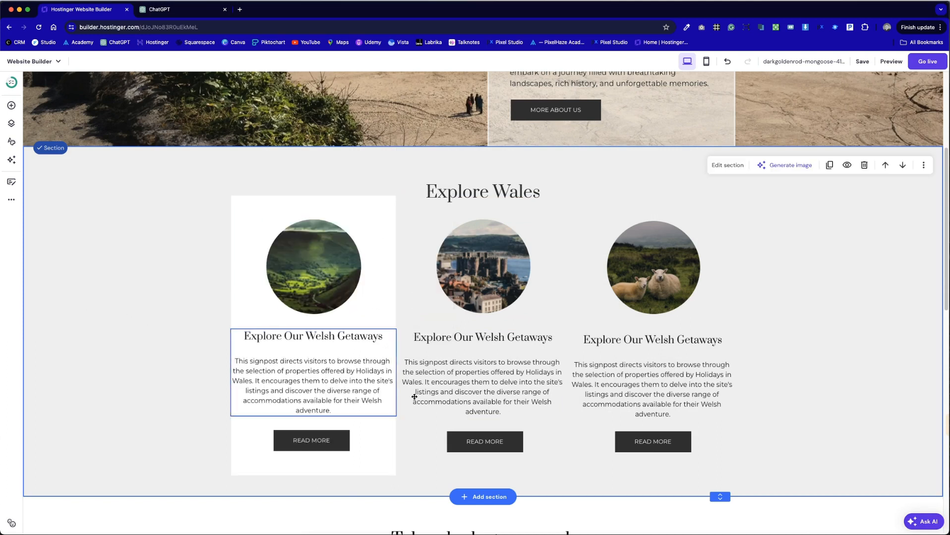
- Narrow the first column's text block and centre it inside the white box with equal side margins
{"action": "left_click", "coordinate": [313, 371]}
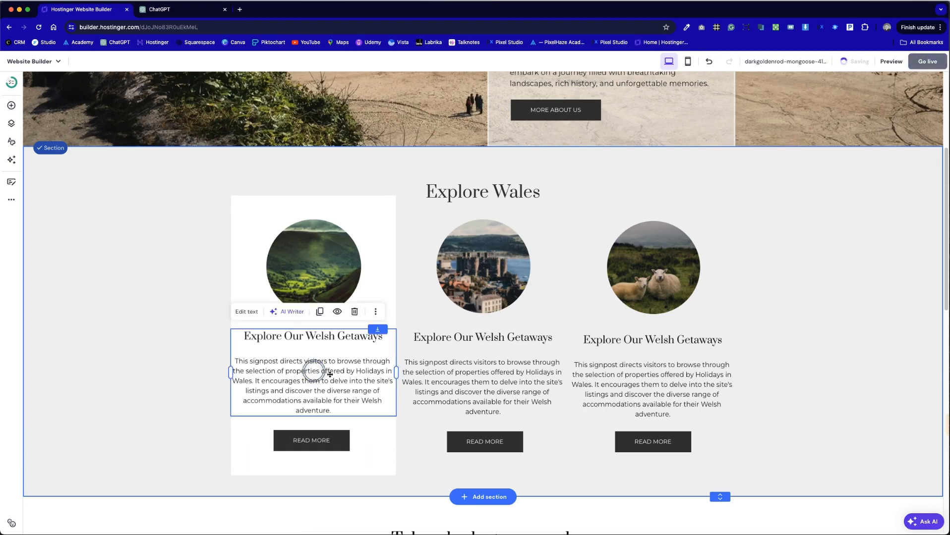
{"action": "left_click_drag", "start_coordinate": [392, 375], "coordinate": [368, 382]}
{"action": "left_click_drag", "start_coordinate": [311, 387], "coordinate": [325, 386]}
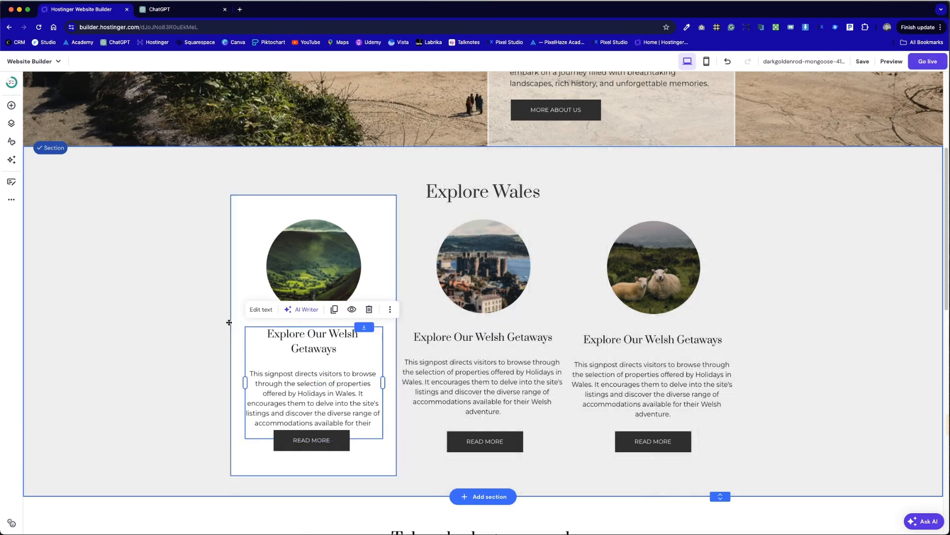
{"action": "left_click", "coordinate": [191, 311]}
- Narrow the second column's text block from both sides and centre it beneath the castle image
{"action": "left_click", "coordinate": [495, 389]}
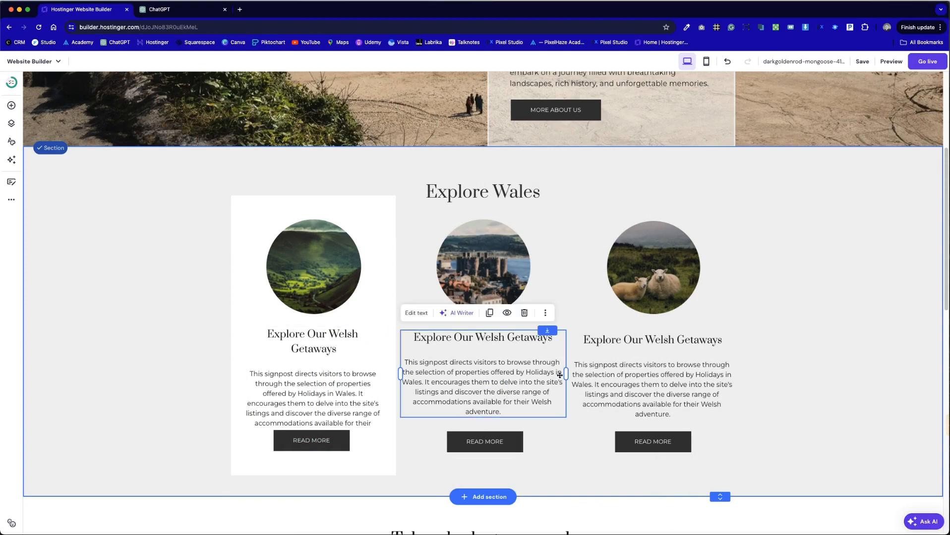
{"action": "left_click_drag", "start_coordinate": [567, 374], "coordinate": [541, 374]}
{"action": "left_click_drag", "start_coordinate": [471, 377], "coordinate": [417, 376]}
{"action": "left_click_drag", "start_coordinate": [480, 383], "coordinate": [477, 383]}
- Move the Read More buttons in the second and first columns down, clear of the text above them
{"action": "left_click_drag", "start_coordinate": [492, 451], "coordinate": [485, 464]}
{"action": "left_click_drag", "start_coordinate": [324, 442], "coordinate": [325, 457]}
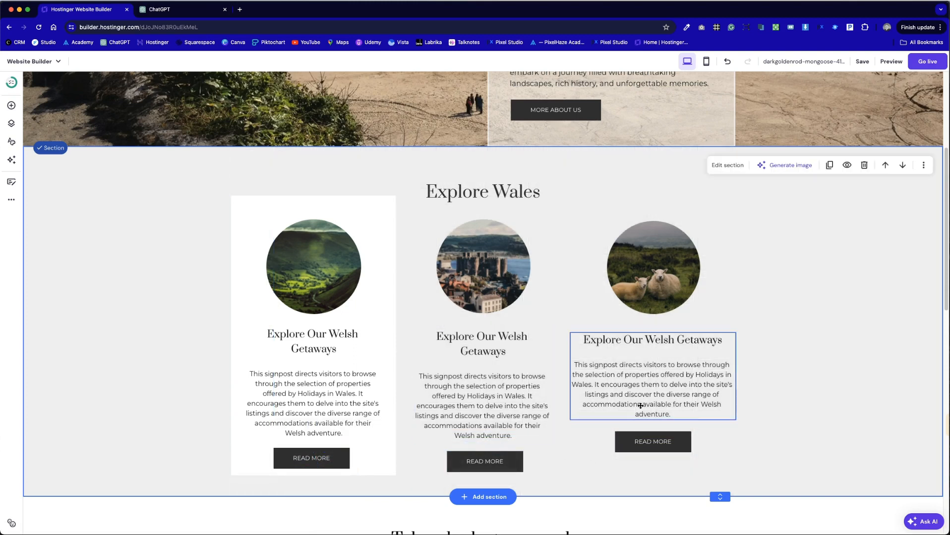
- Delete the text blocks in the second and third columns
{"action": "left_click", "coordinate": [485, 374]}
{"action": "left_click", "coordinate": [622, 375]}
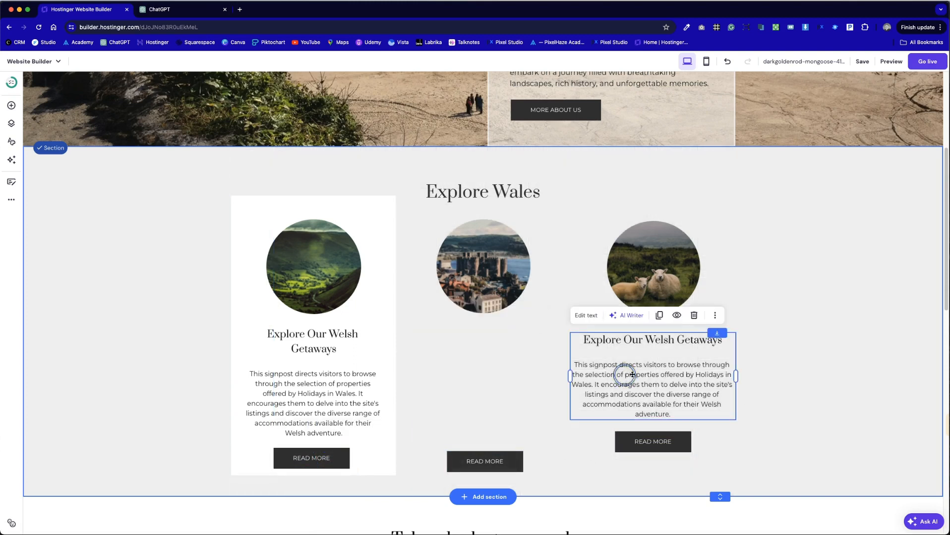
{"action": "left_click", "coordinate": [695, 310]}
- Duplicate the first column's text block and centre copies beneath the second and third column images
{"action": "left_click", "coordinate": [310, 393]}
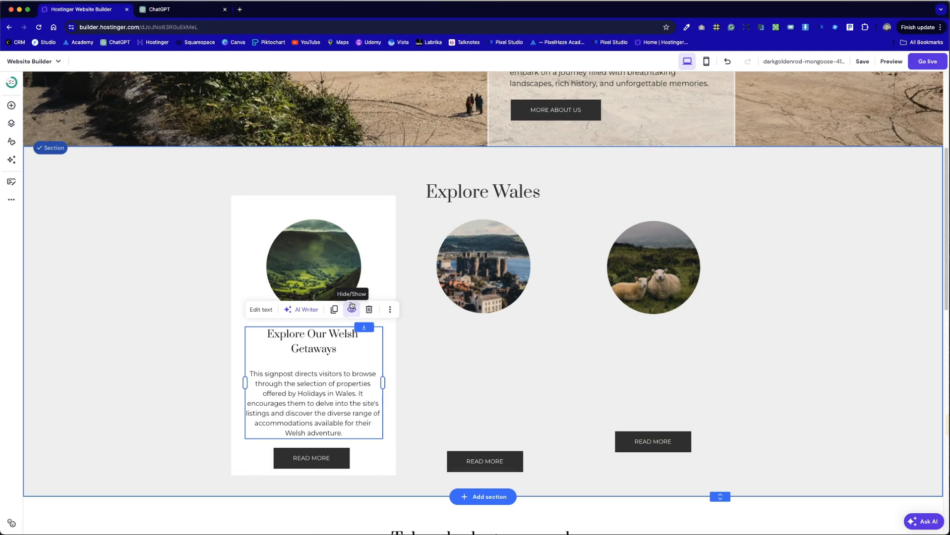
{"action": "left_click", "coordinate": [334, 309]}
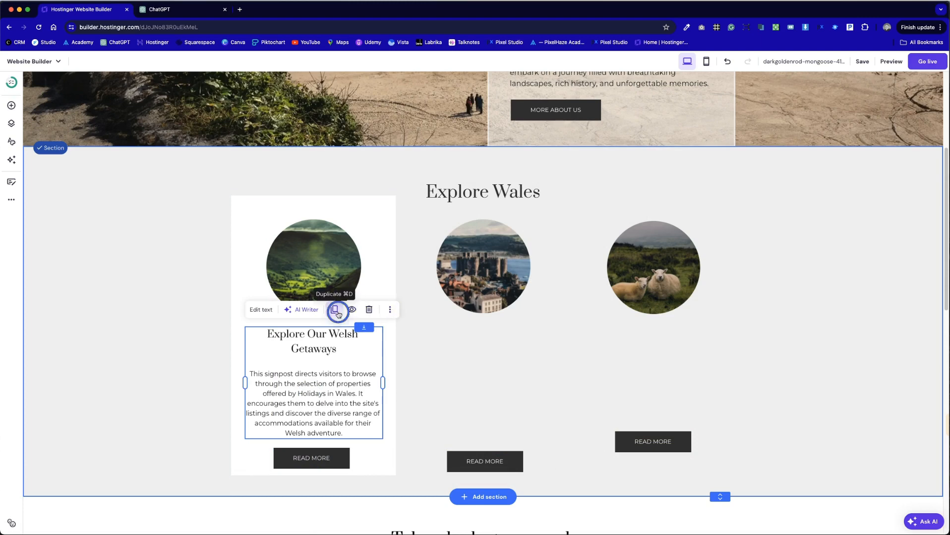
{"action": "left_click_drag", "start_coordinate": [315, 386], "coordinate": [483, 387]}
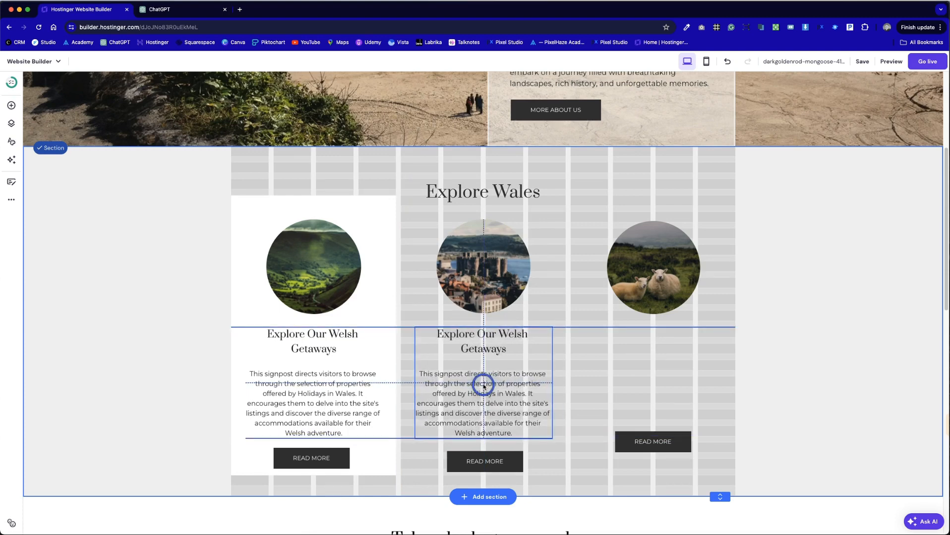
{"action": "left_click_drag", "start_coordinate": [484, 387], "coordinate": [483, 386]}
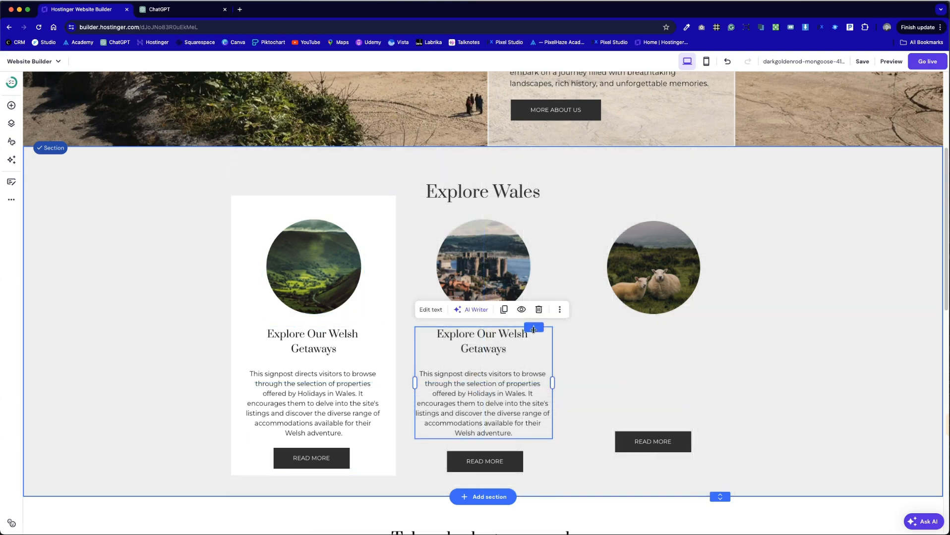
{"action": "left_click", "coordinate": [497, 311]}
{"action": "left_click_drag", "start_coordinate": [501, 317], "coordinate": [650, 391]}
- Delete the Read More buttons in the third and second columns
{"action": "left_click", "coordinate": [644, 446]}
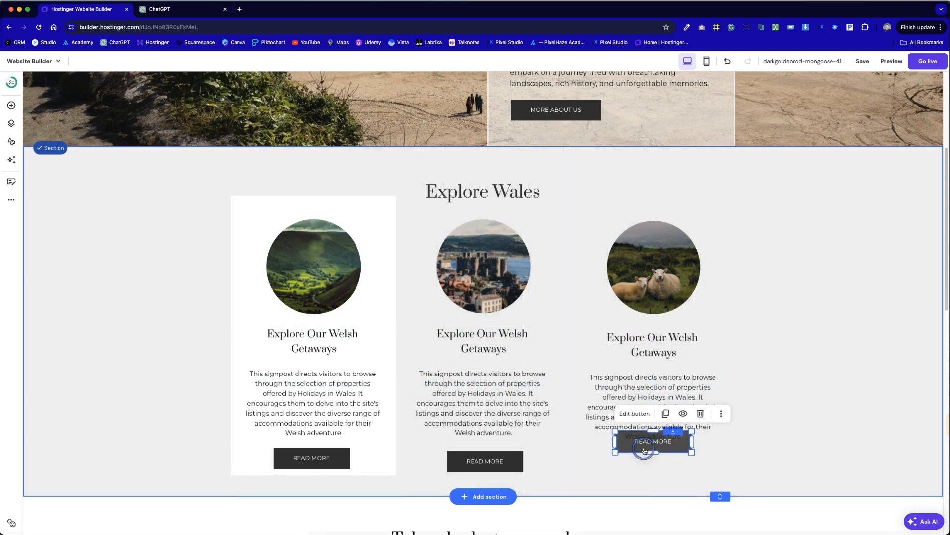
{"action": "left_click", "coordinate": [700, 414]}
{"action": "left_click", "coordinate": [496, 461]}
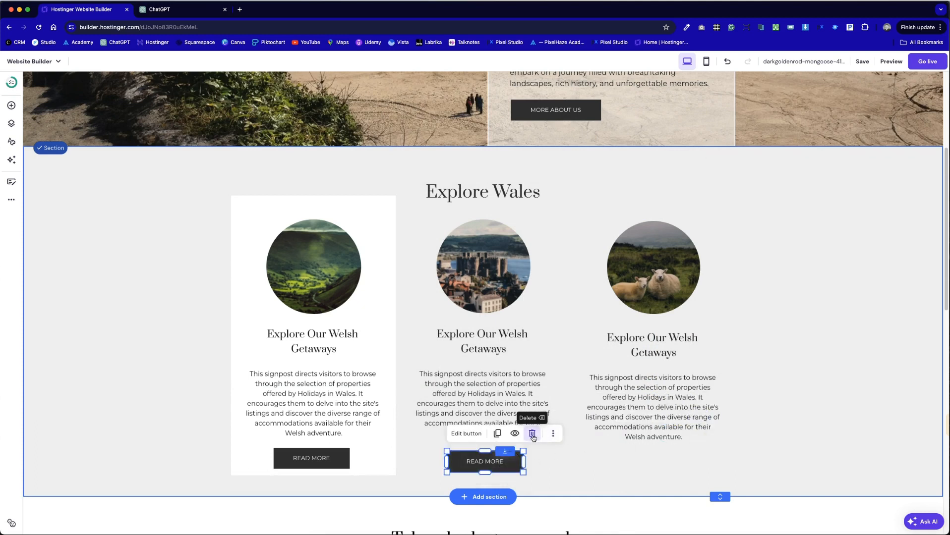
{"action": "left_click", "coordinate": [533, 434]}
- Duplicate the first column's white box and place copies over the second and third columns, level with the original
{"action": "left_click", "coordinate": [385, 464]}
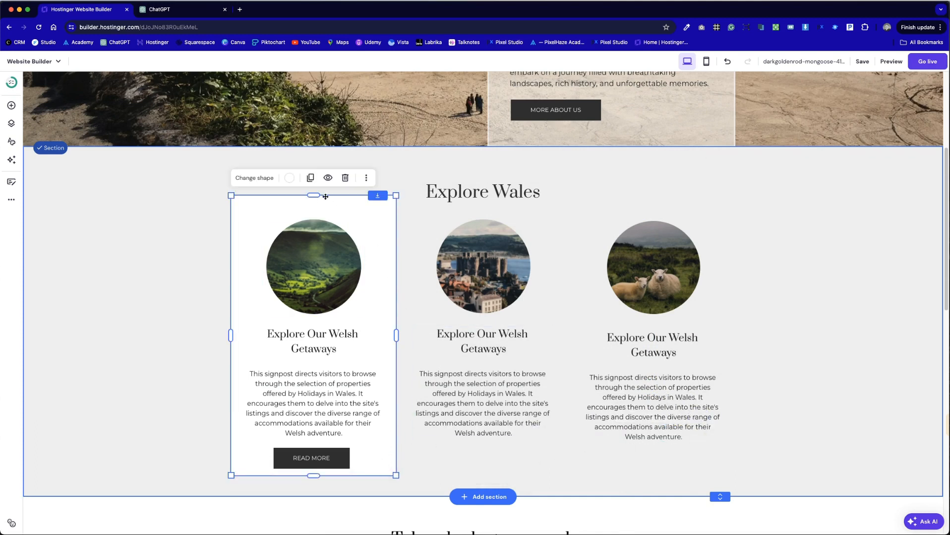
{"action": "left_click", "coordinate": [310, 178]}
{"action": "left_click_drag", "start_coordinate": [350, 254], "coordinate": [493, 255]}
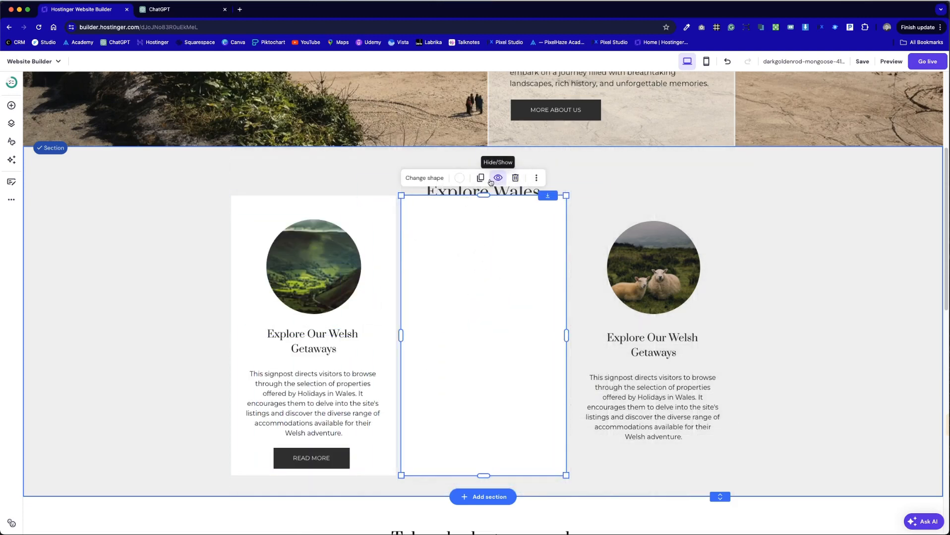
{"action": "left_click", "coordinate": [481, 178]}
{"action": "left_click_drag", "start_coordinate": [443, 315], "coordinate": [620, 308]}
- Send the second and third columns' white boxes to the back, behind their images and text
{"action": "left_click", "coordinate": [515, 339]}
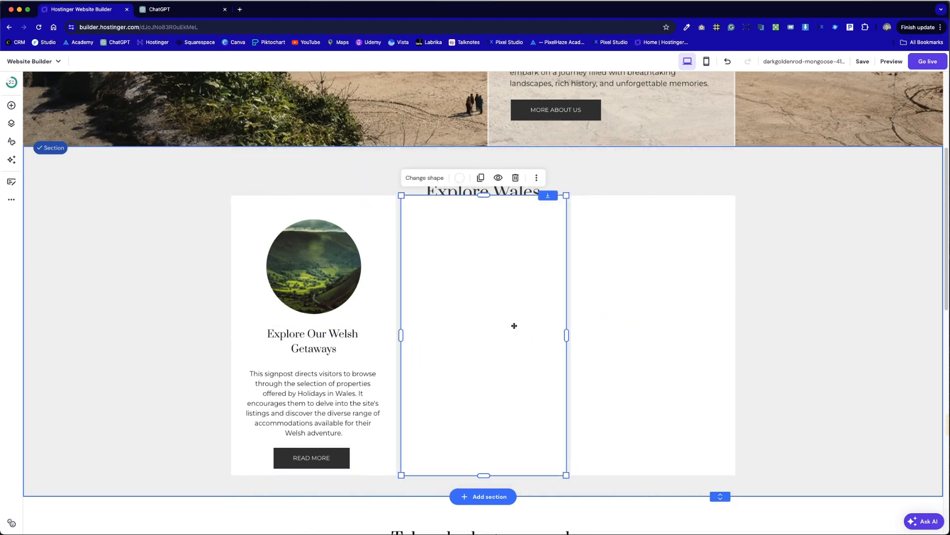
{"action": "left_click", "coordinate": [536, 178]}
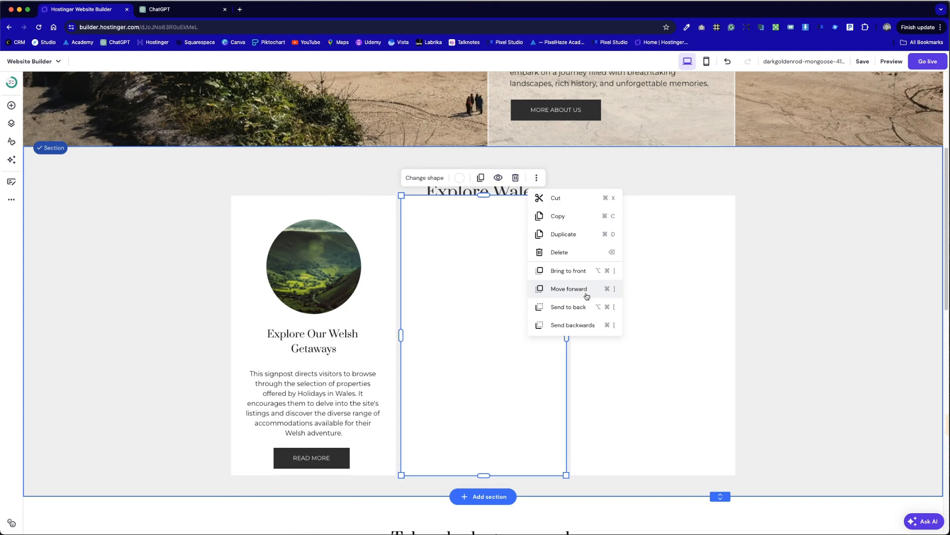
{"action": "left_click", "coordinate": [587, 326]}
{"action": "left_click", "coordinate": [694, 207]}
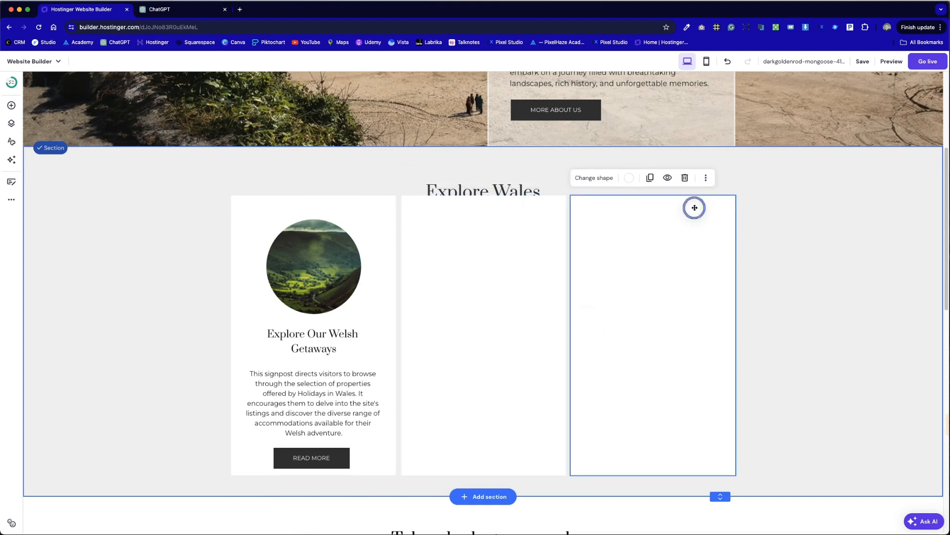
{"action": "left_click", "coordinate": [706, 178]}
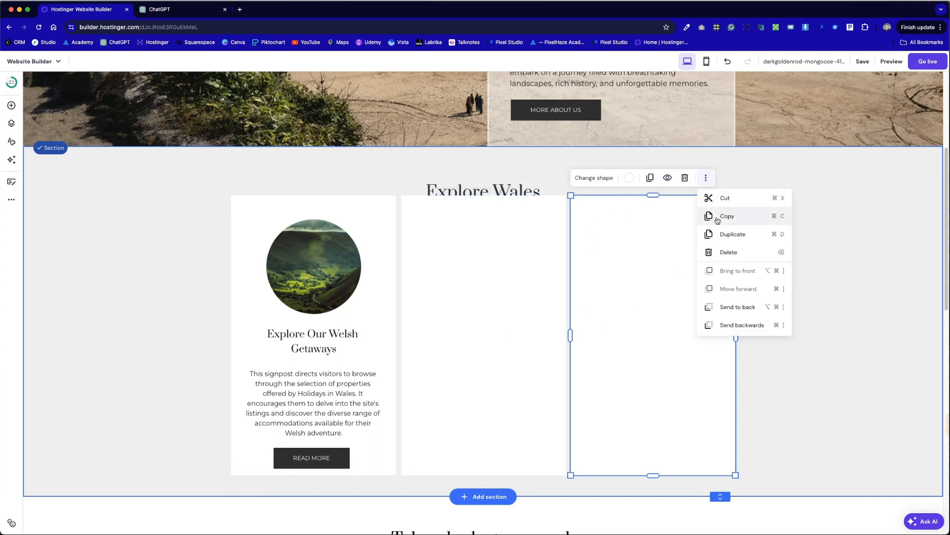
{"action": "left_click", "coordinate": [735, 326]}
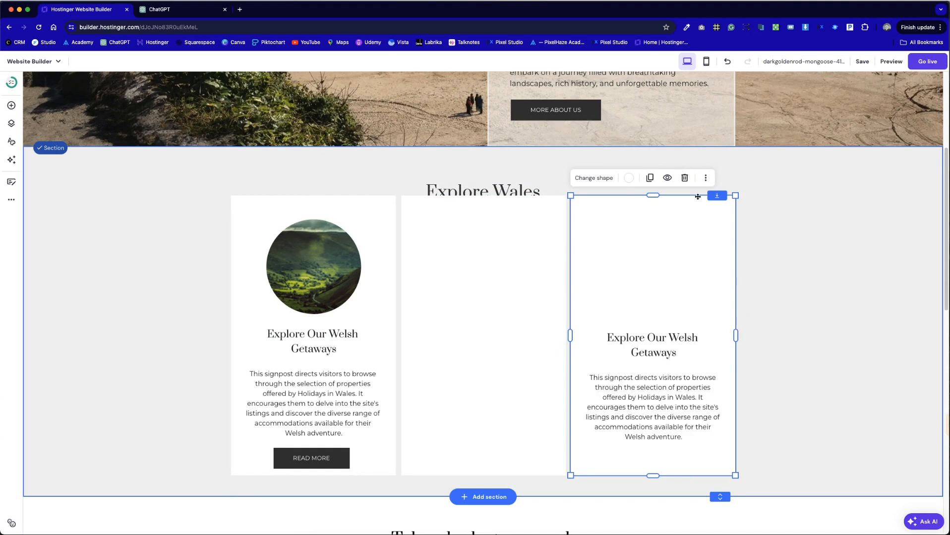
{"action": "left_click", "coordinate": [705, 178]}
{"action": "left_click", "coordinate": [750, 308]}
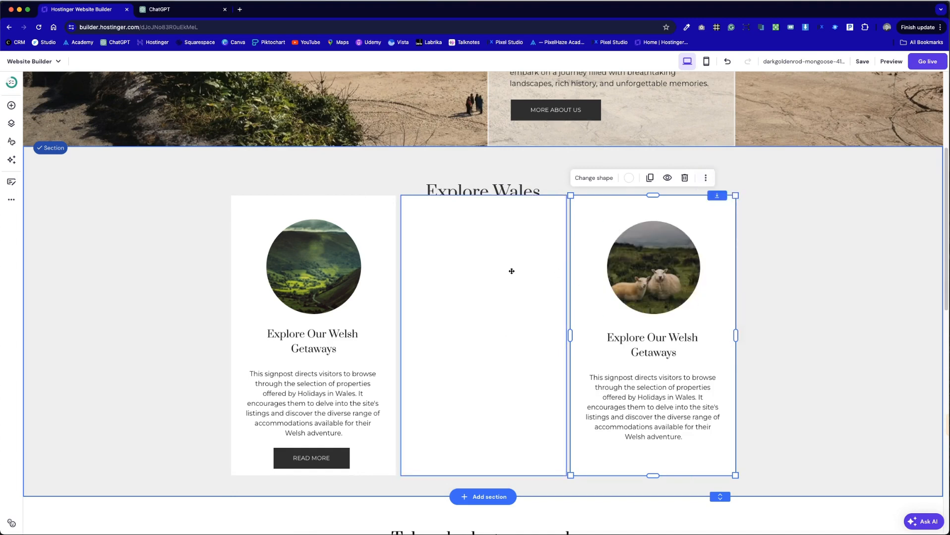
{"action": "left_click", "coordinate": [511, 272]}
{"action": "left_click", "coordinate": [536, 178]}
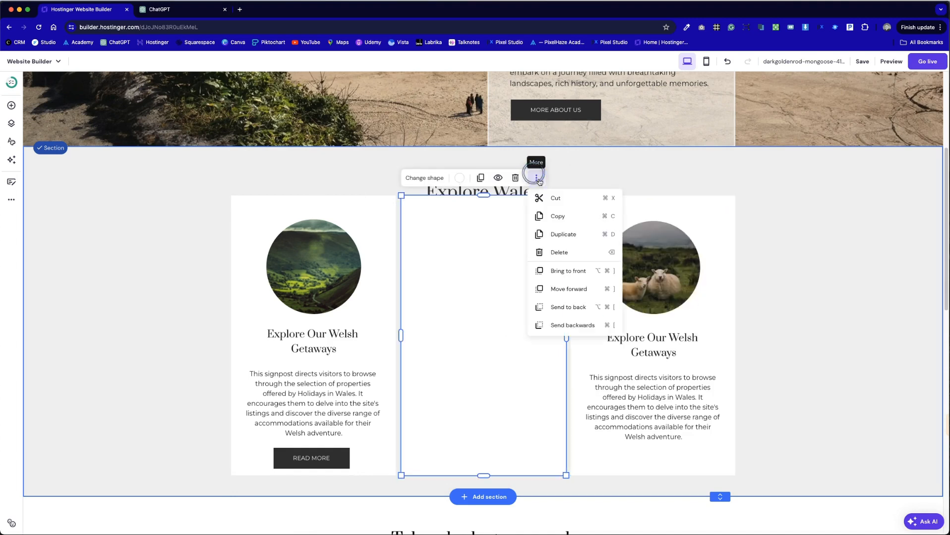
{"action": "left_click", "coordinate": [565, 307]}
{"action": "left_click", "coordinate": [845, 339]}
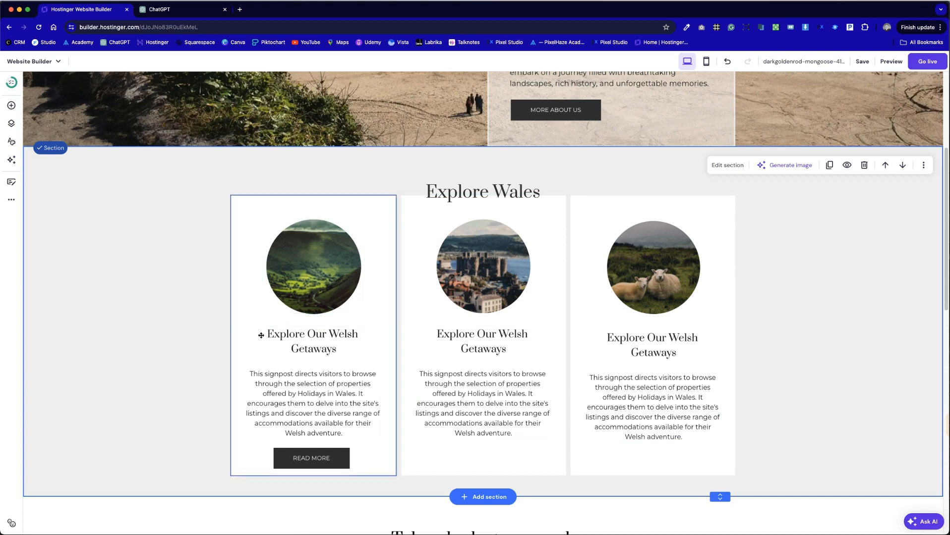
{"action": "left_click", "coordinate": [346, 391]}
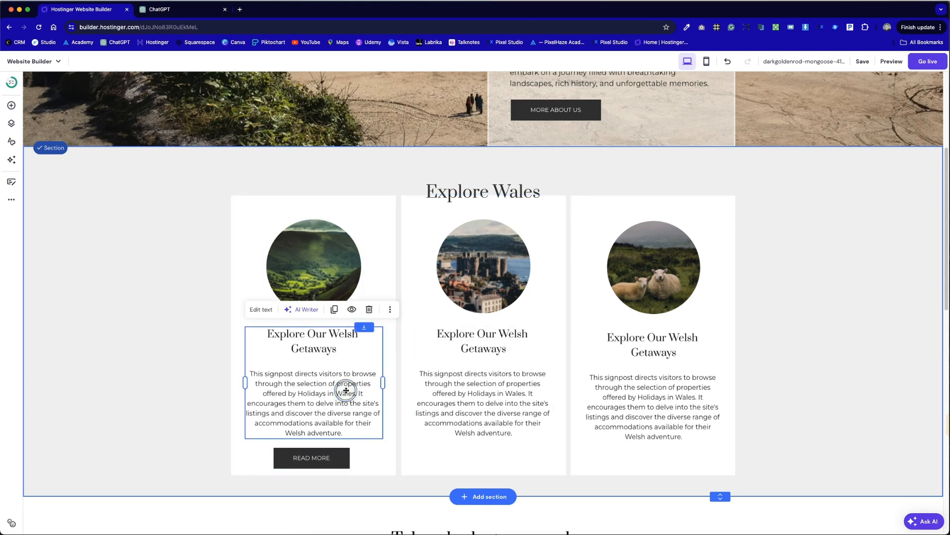
{"action": "left_click", "coordinate": [390, 311]}
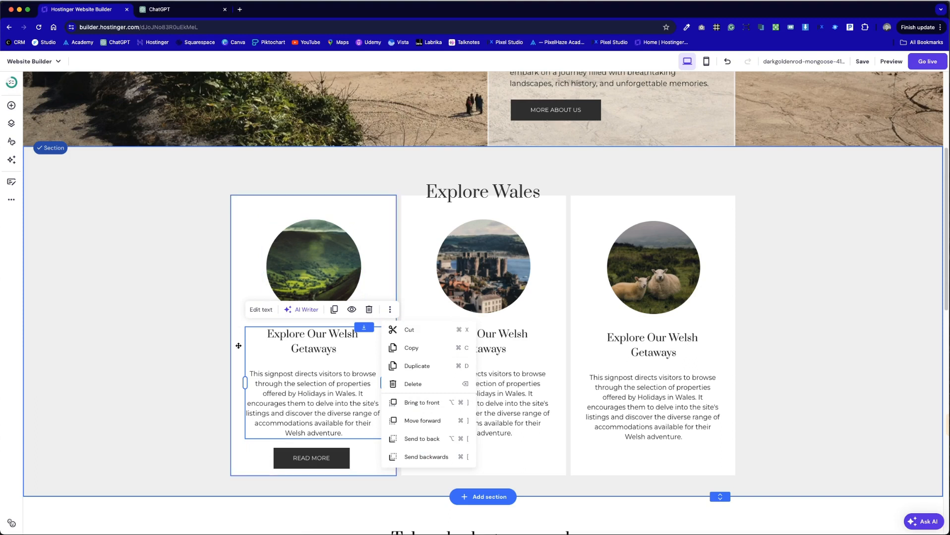
{"action": "left_click", "coordinate": [212, 304]}
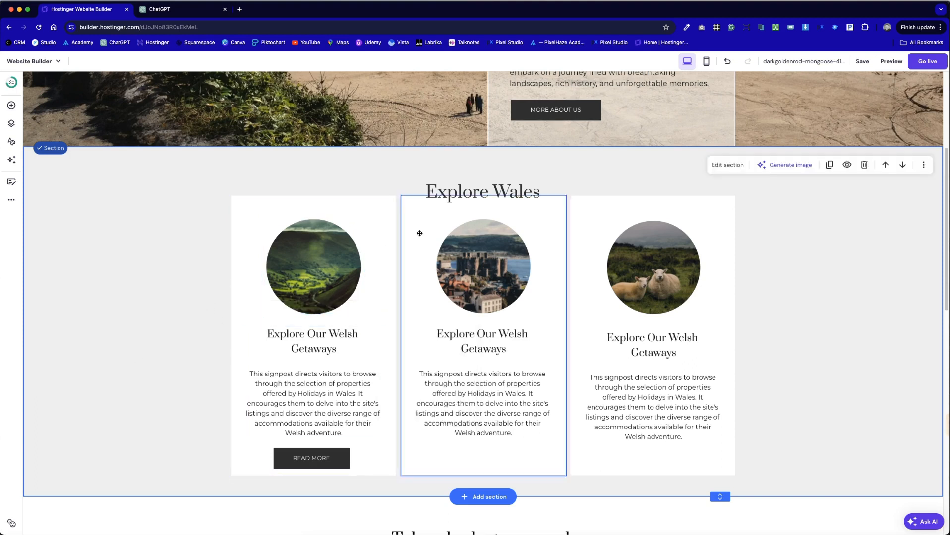
- Duplicate the first column's Read More button and place copies beneath the second and third text blocks, level with the original
{"action": "left_click", "coordinate": [310, 456]}
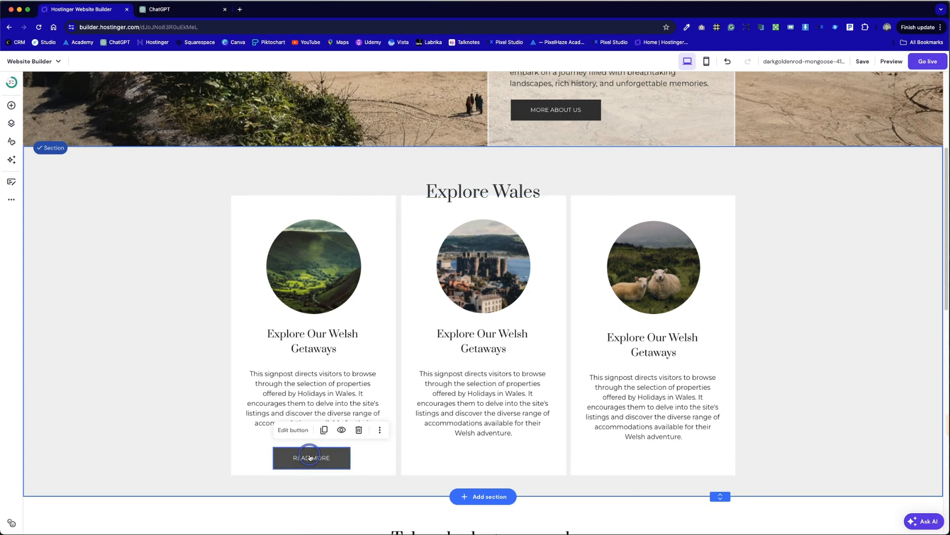
{"action": "left_click", "coordinate": [325, 431]}
{"action": "left_click_drag", "start_coordinate": [326, 472], "coordinate": [651, 460]}
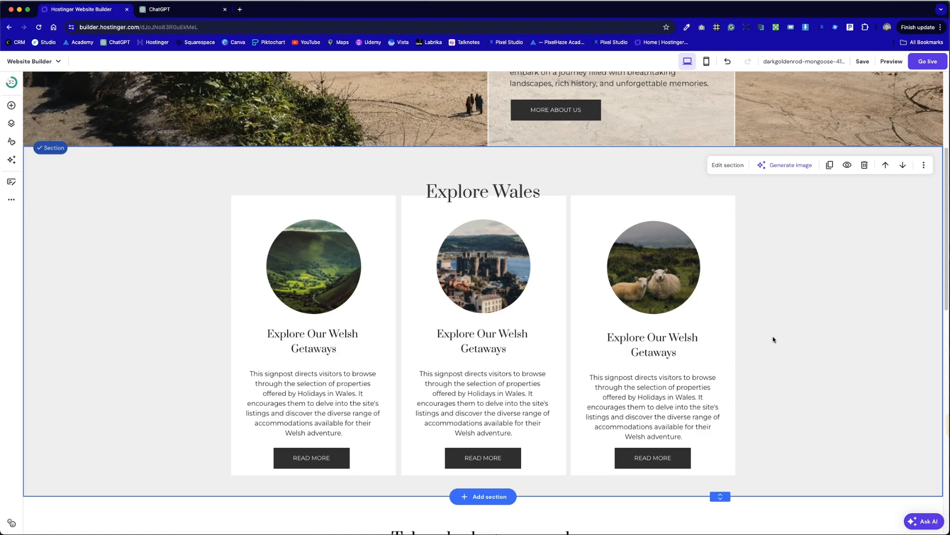
- Shorten the three Explore Wales white boxes from their top edges to the same level, and raise the section heading above them
{"action": "left_click", "coordinate": [661, 195]}
{"action": "left_click_drag", "start_coordinate": [651, 194], "coordinate": [645, 206]}
{"action": "left_click", "coordinate": [542, 220]}
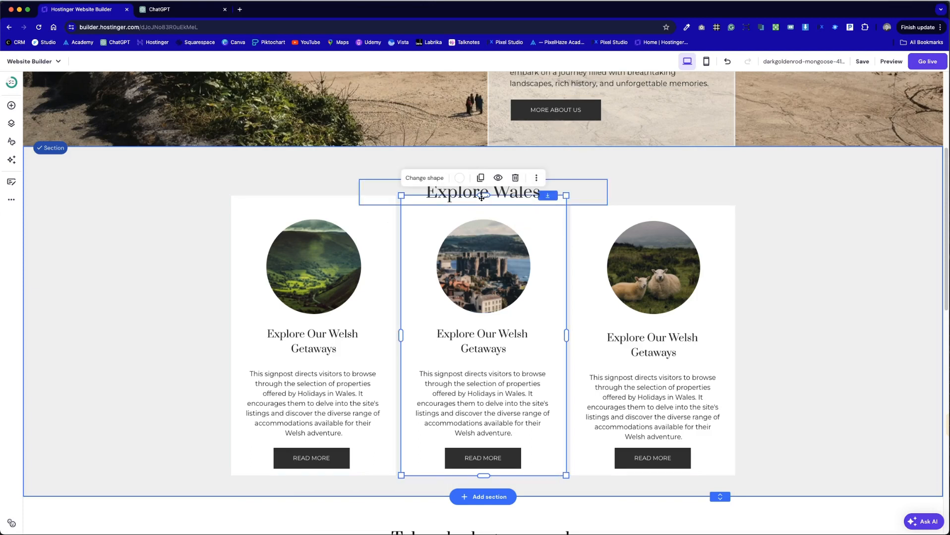
{"action": "mouse_move", "coordinate": [481, 198]}
{"action": "left_mouse_down"}
{"action": "mouse_move", "coordinate": [480, 182]}
{"action": "mouse_move", "coordinate": [483, 205]}
{"action": "left_mouse_up"}
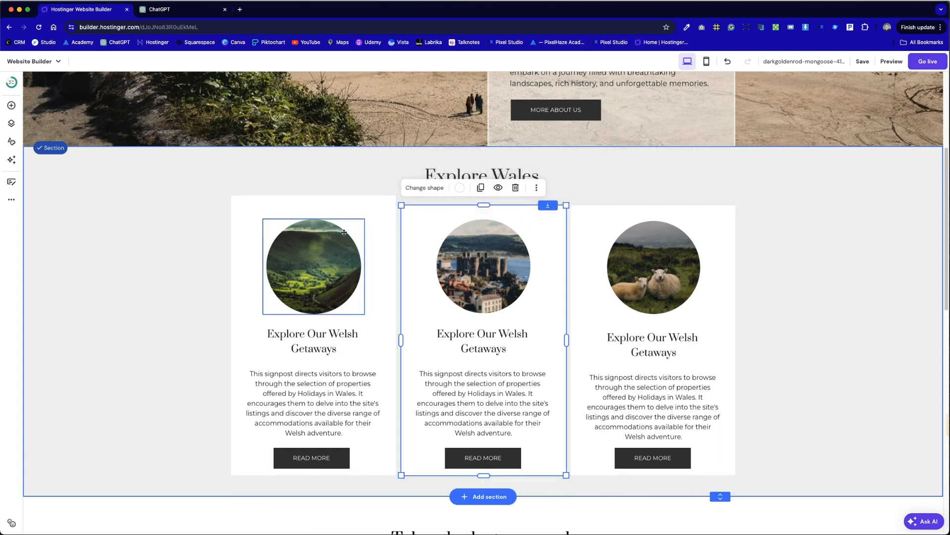
{"action": "left_click", "coordinate": [373, 219]}
{"action": "left_click_drag", "start_coordinate": [317, 199], "coordinate": [316, 205]}
- Move all three Explore Wales columns slightly down as a group and lower the section heading closer to them
{"action": "left_click", "coordinate": [706, 484]}
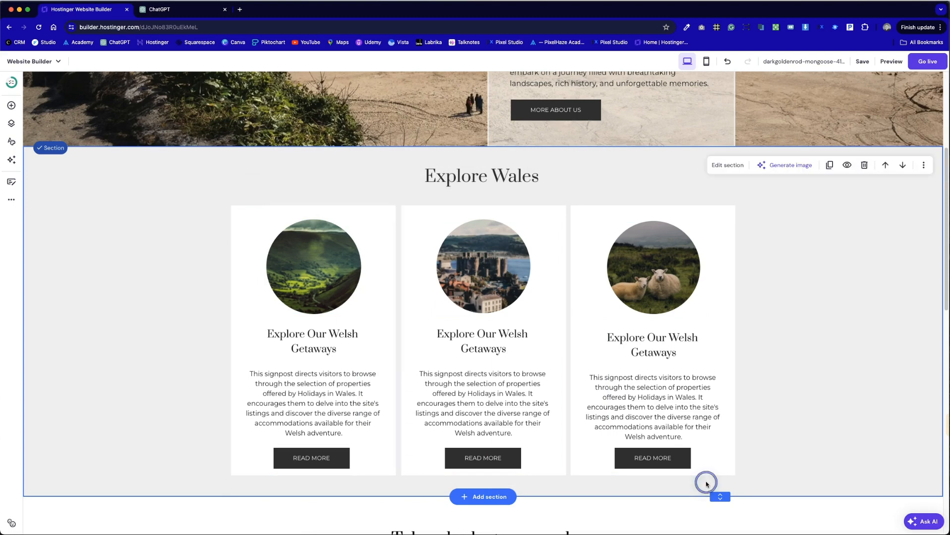
{"action": "left_click_drag", "start_coordinate": [713, 486], "coordinate": [341, 271]}
{"action": "left_click", "coordinate": [585, 191]}
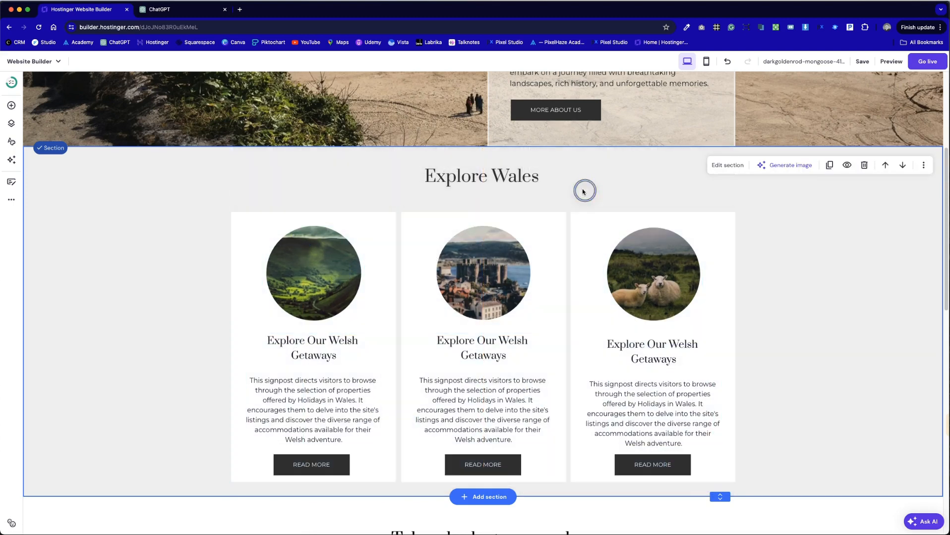
{"action": "left_click_drag", "start_coordinate": [500, 170], "coordinate": [495, 186]}
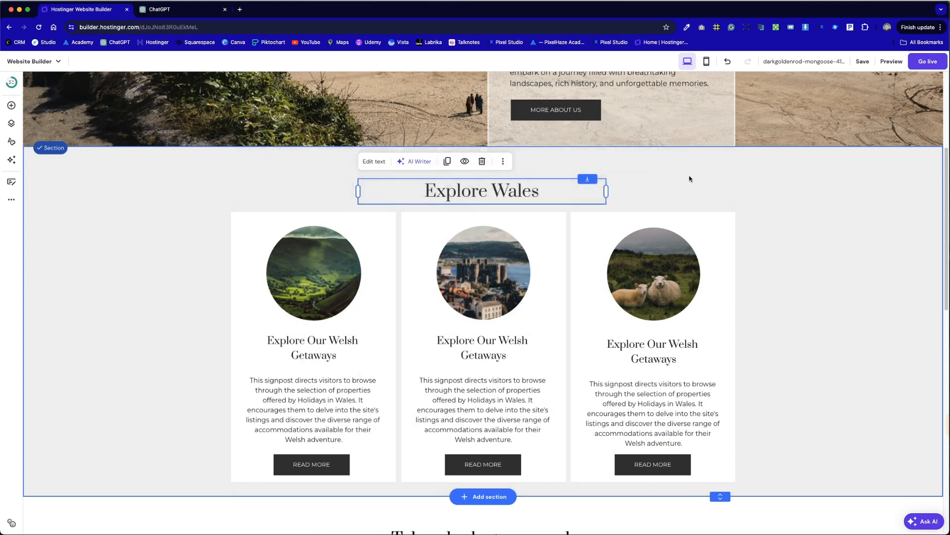
{"action": "left_click", "coordinate": [689, 179]}
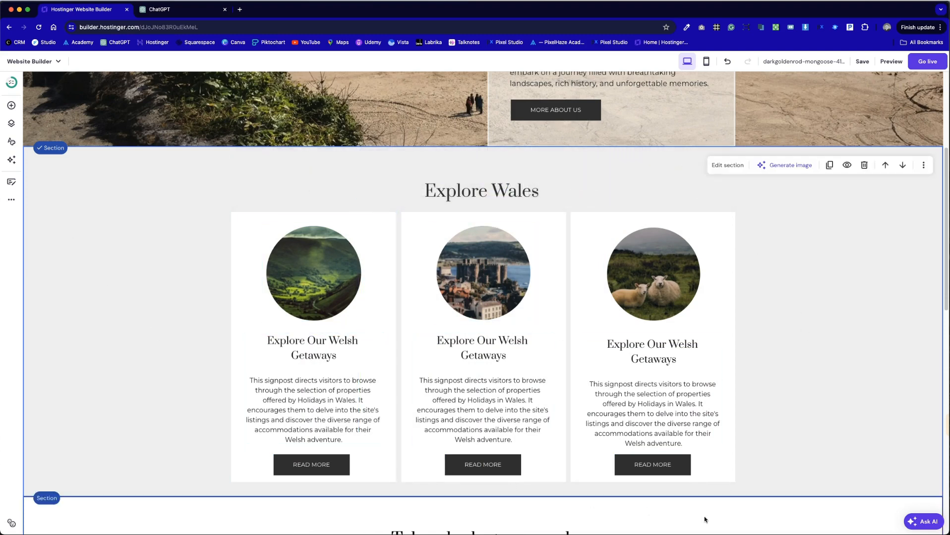
- Extend the Explore Wales section's lower edge downward and move the three columns slightly lower within it
{"action": "left_click_drag", "start_coordinate": [723, 495], "coordinate": [720, 516]}
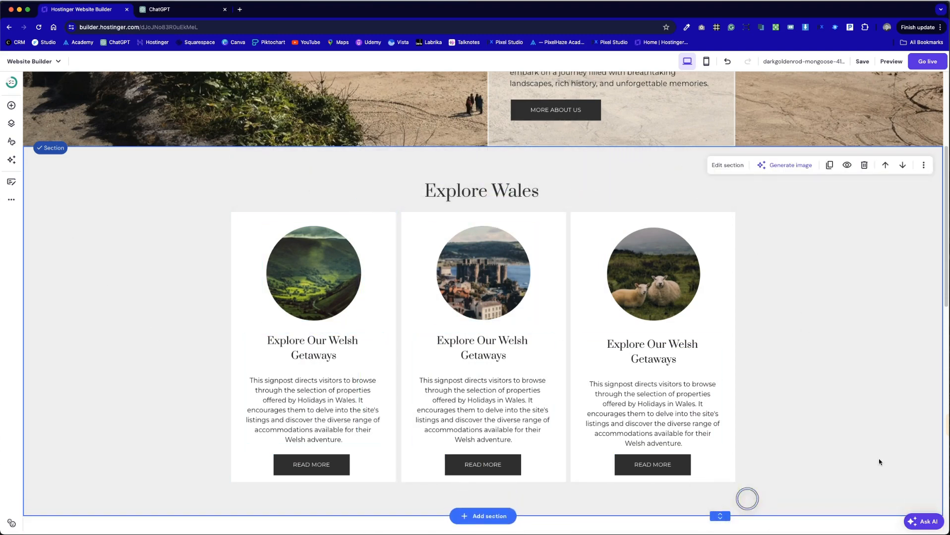
{"action": "left_click_drag", "start_coordinate": [252, 222], "coordinate": [312, 258]}
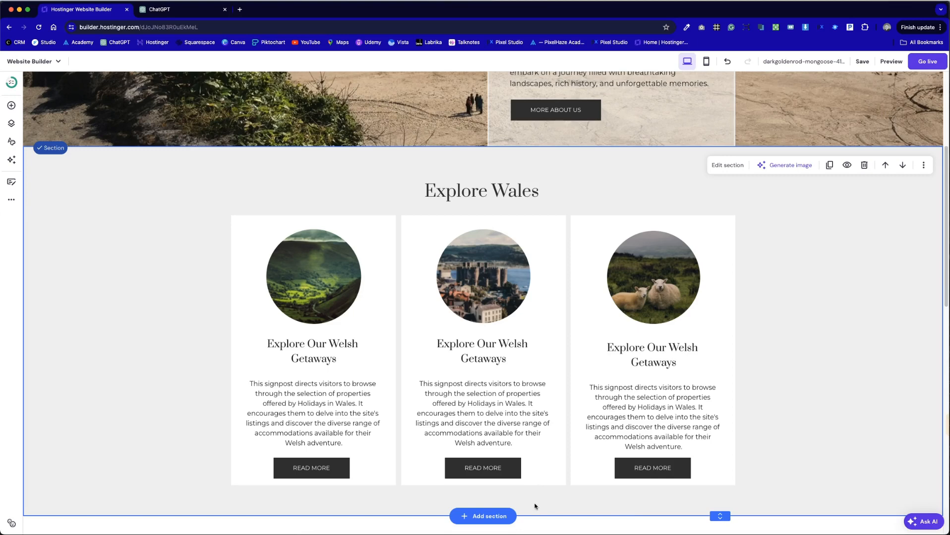
- Save the website changes and open the home page preview
{"action": "scroll", "coordinate": [866, 385], "scroll_direction": "down", "scroll_amount": 3}
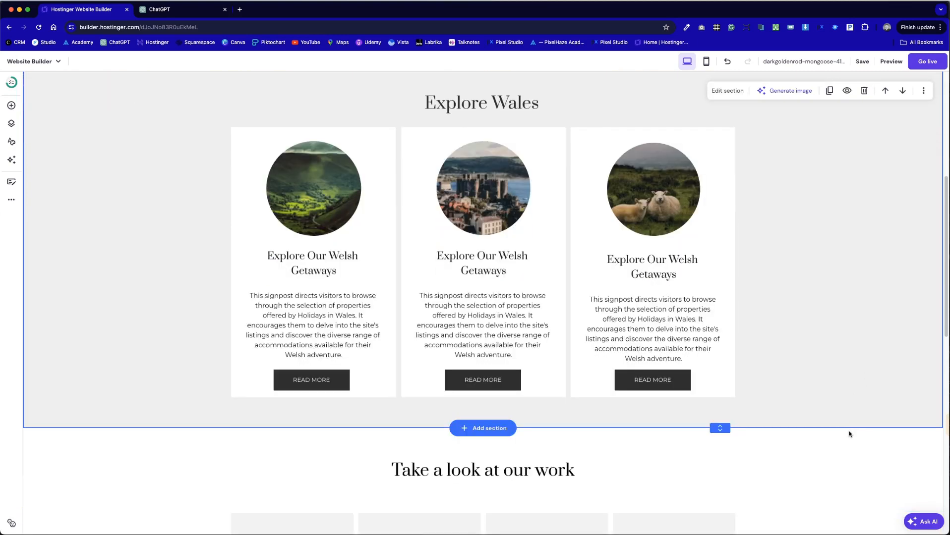
{"action": "scroll", "coordinate": [850, 435], "scroll_direction": "up", "scroll_amount": 2}
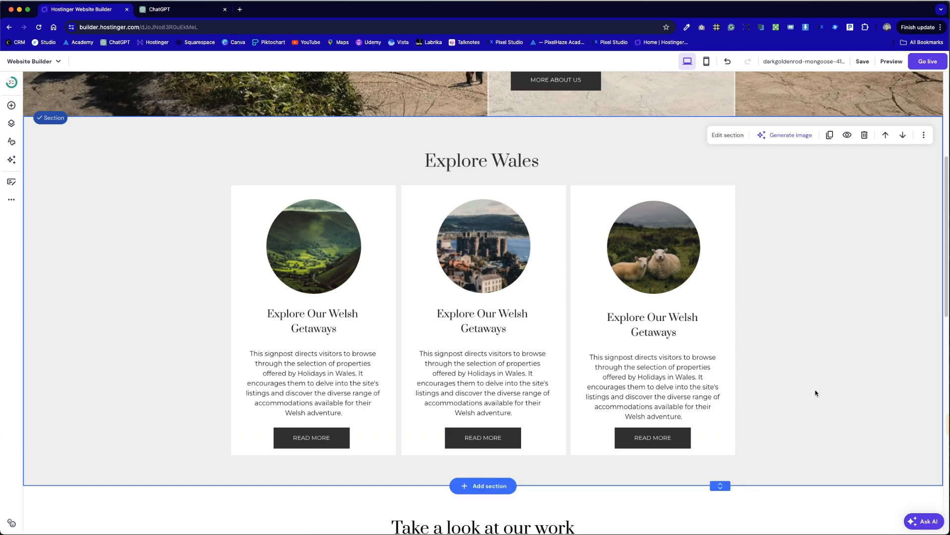
{"action": "scroll", "coordinate": [816, 392], "scroll_direction": "up", "scroll_amount": 5}
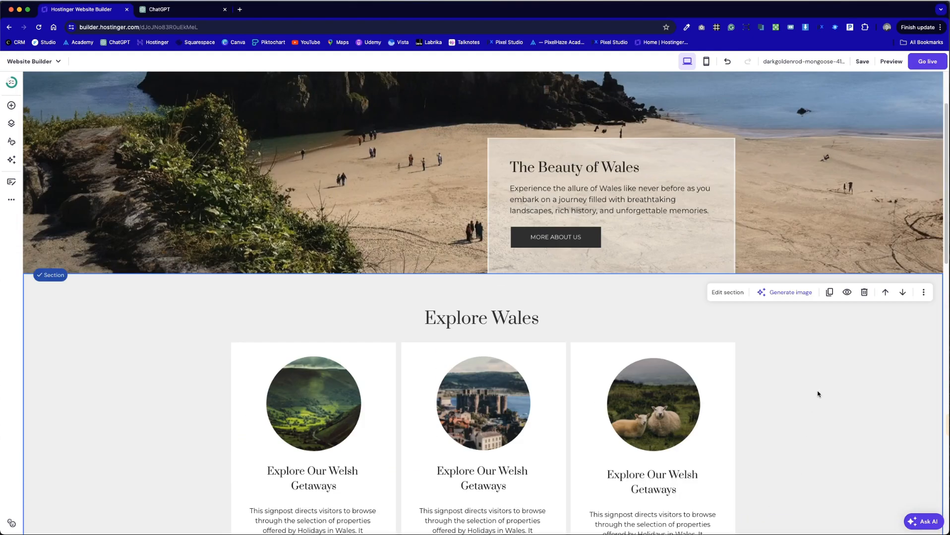
{"action": "scroll", "coordinate": [818, 394], "scroll_direction": "down", "scroll_amount": 6}
{"action": "scroll", "coordinate": [818, 393], "scroll_direction": "up", "scroll_amount": 1}
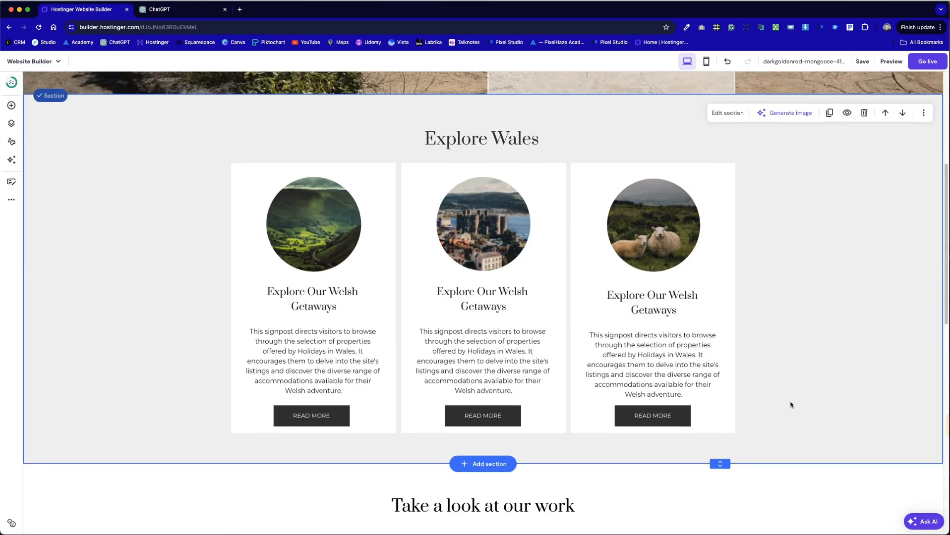
{"action": "left_click", "coordinate": [862, 61]}
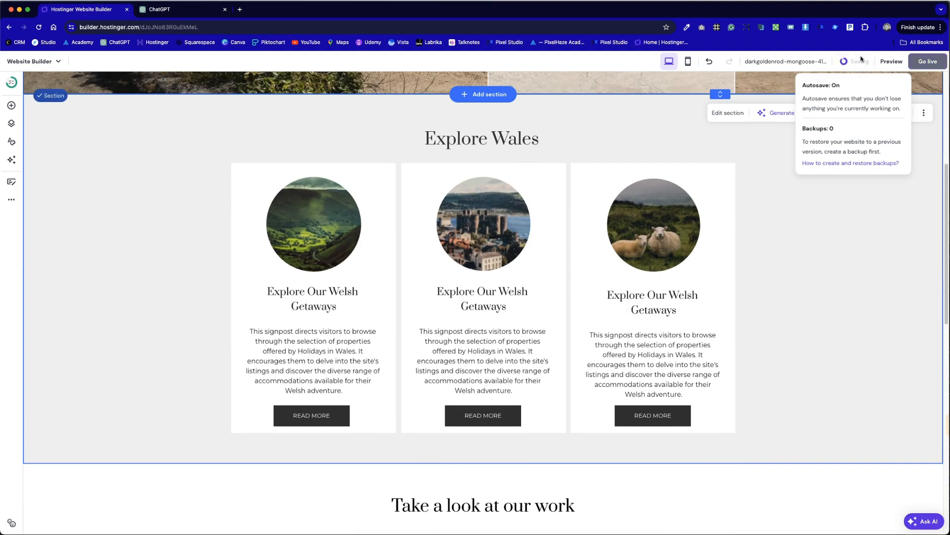
{"action": "left_click", "coordinate": [895, 62]}
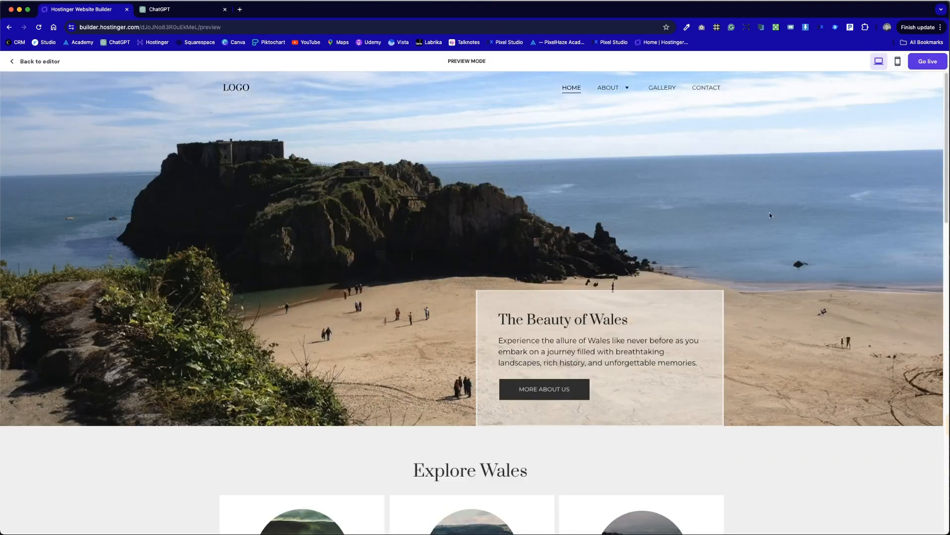
- Examine the hero text box and the three Explore Wales cards in the desktop preview
{"action": "scroll", "coordinate": [755, 332], "scroll_direction": "up", "scroll_amount": 1}
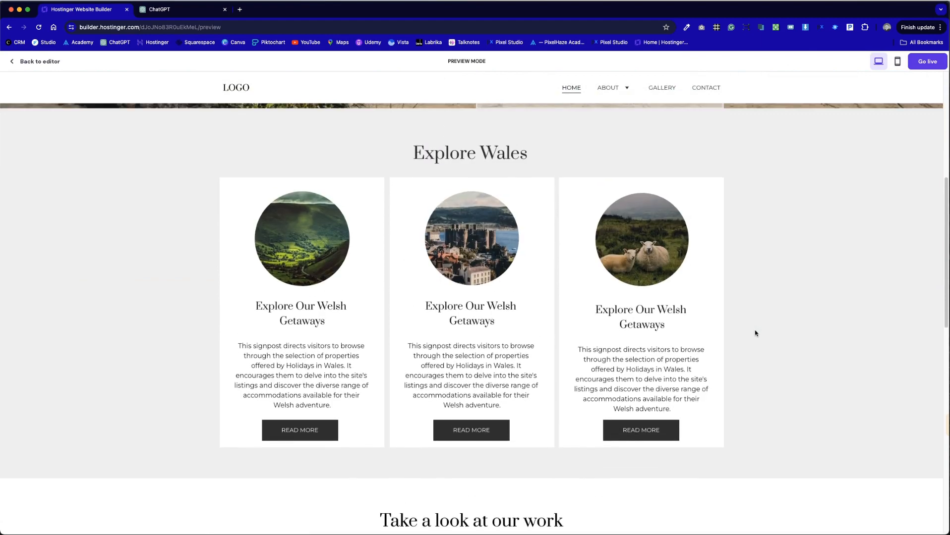
{"action": "left_click_drag", "start_coordinate": [350, 125], "coordinate": [765, 498]}
{"action": "left_click", "coordinate": [786, 464]}
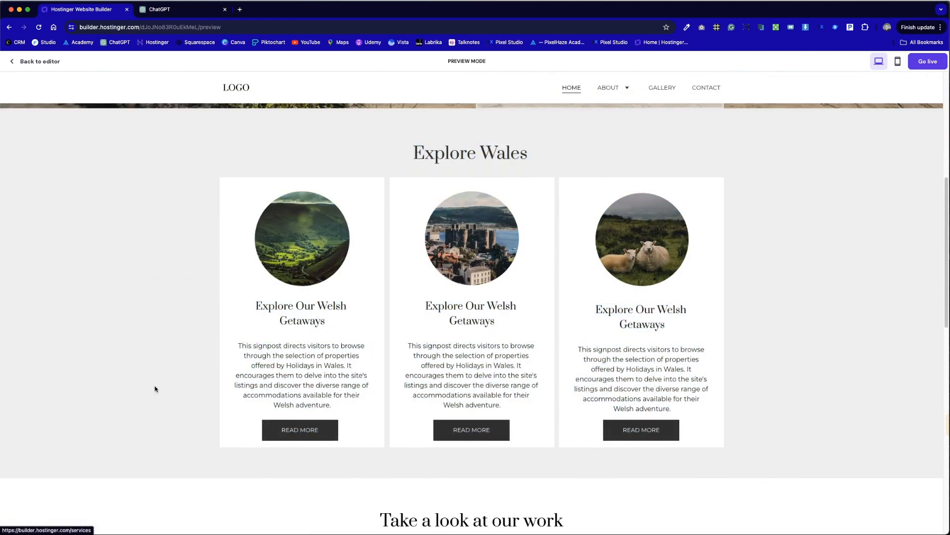
{"action": "scroll", "coordinate": [158, 389], "scroll_direction": "up", "scroll_amount": 10}
{"action": "scroll", "coordinate": [161, 389], "scroll_direction": "down", "scroll_amount": 5}
{"action": "scroll", "coordinate": [163, 388], "scroll_direction": "down", "scroll_amount": 3}
{"action": "scroll", "coordinate": [835, 270], "scroll_direction": "up", "scroll_amount": 8}
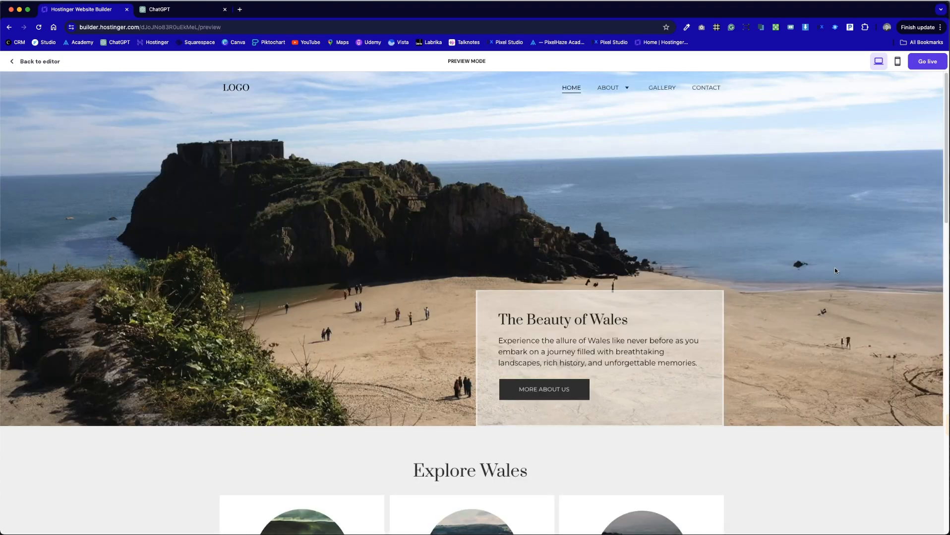
{"action": "scroll", "coordinate": [835, 272], "scroll_direction": "down", "scroll_amount": 10}
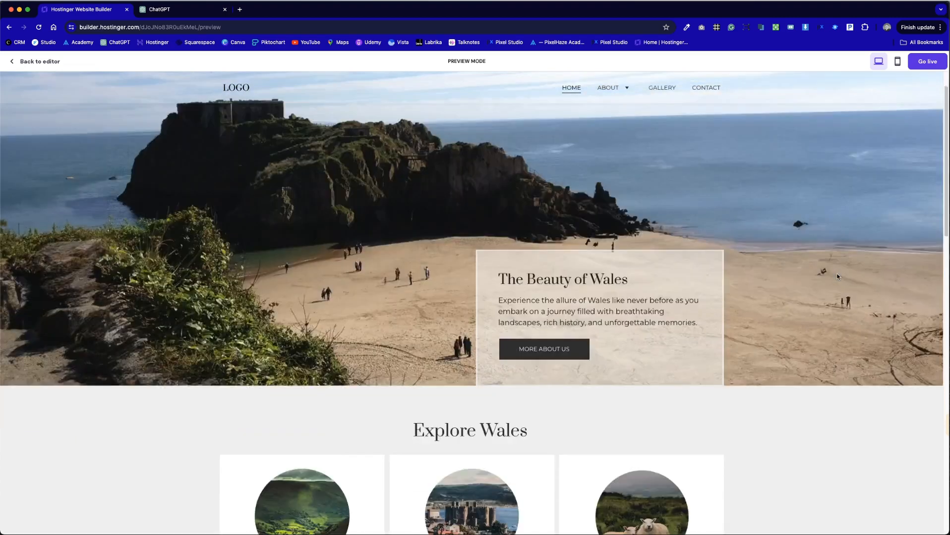
{"action": "scroll", "coordinate": [661, 292], "scroll_direction": "up", "scroll_amount": 1}
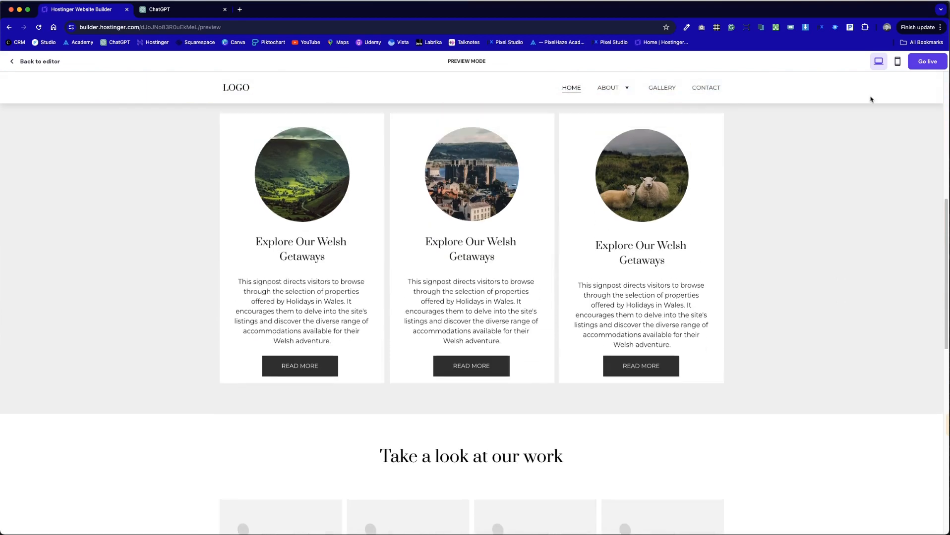
- Check the home page layout in the mobile preview and return to the desktop preview
{"action": "left_click", "coordinate": [897, 61]}
{"action": "scroll", "coordinate": [446, 262], "scroll_direction": "down", "scroll_amount": 20}
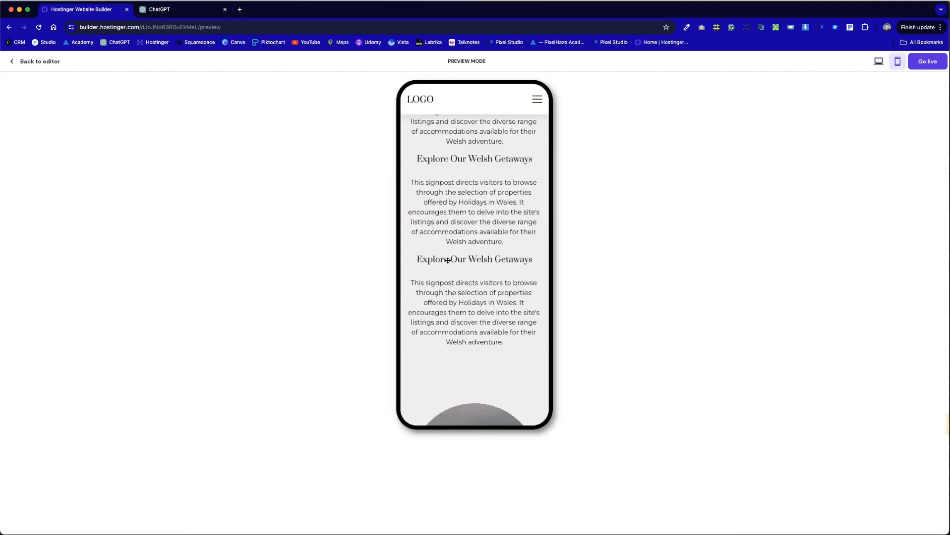
{"action": "scroll", "coordinate": [448, 262], "scroll_direction": "up", "scroll_amount": 20}
{"action": "left_click", "coordinate": [878, 62]}
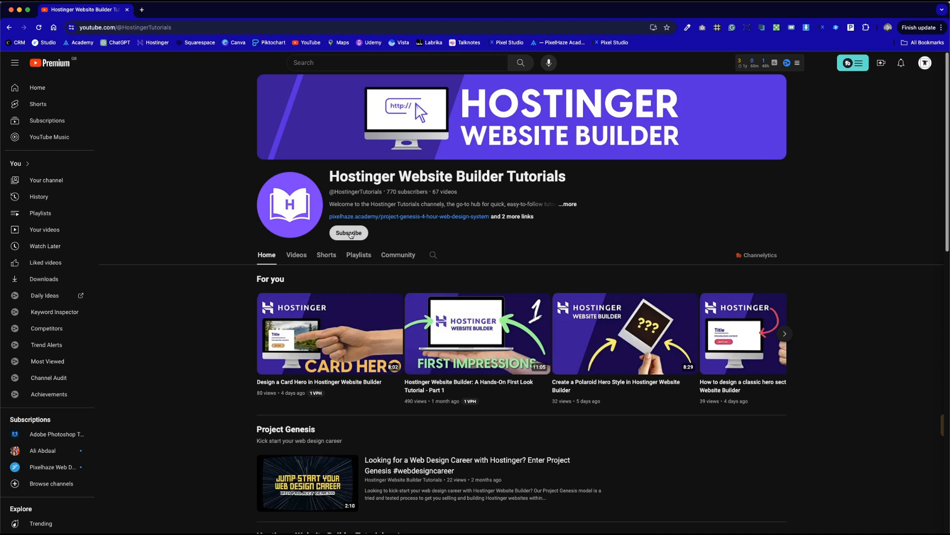
- Switch to YouTube to subscribe to the Hostinger Website Builder Tutorials channel, and view Pixelhaze Academy's Hostinger course page
{"action": "left_click", "coordinate": [349, 233]}
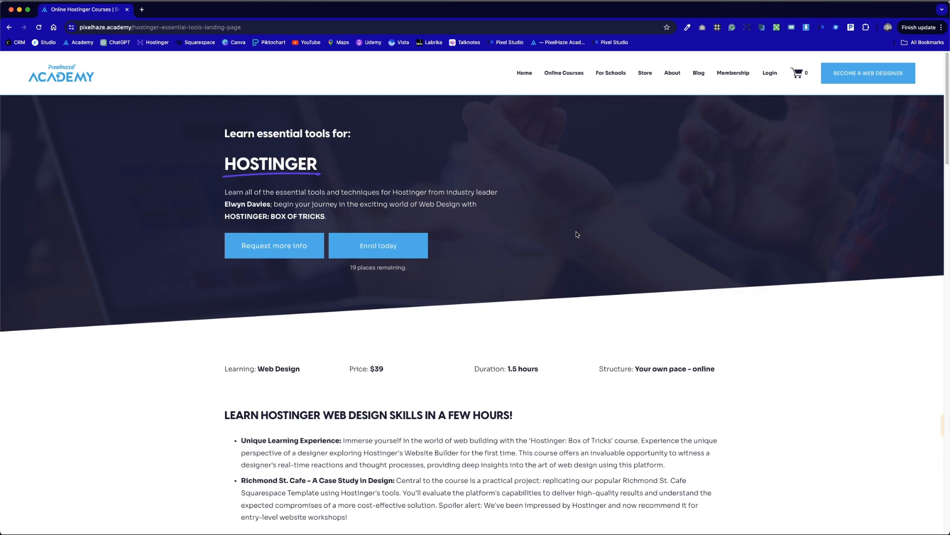
{"action": "scroll", "coordinate": [576, 234], "scroll_direction": "down", "scroll_amount": 1}
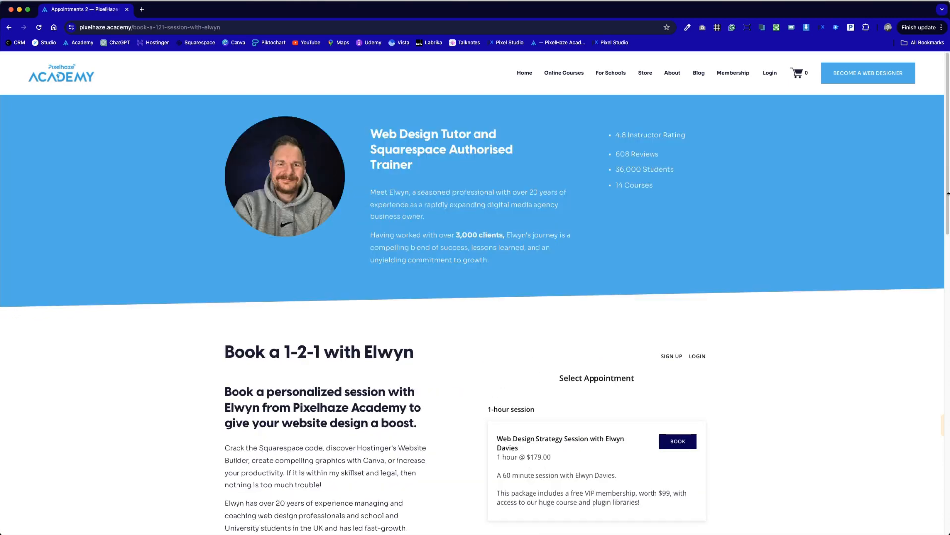
- Start booking the 1-hour Web Design Strategy Session on Pixelhaze Academy's appointment page and choose a date and time
{"action": "left_click_drag", "start_coordinate": [948, 194], "coordinate": [945, 287]}
{"action": "left_click", "coordinate": [681, 204]}
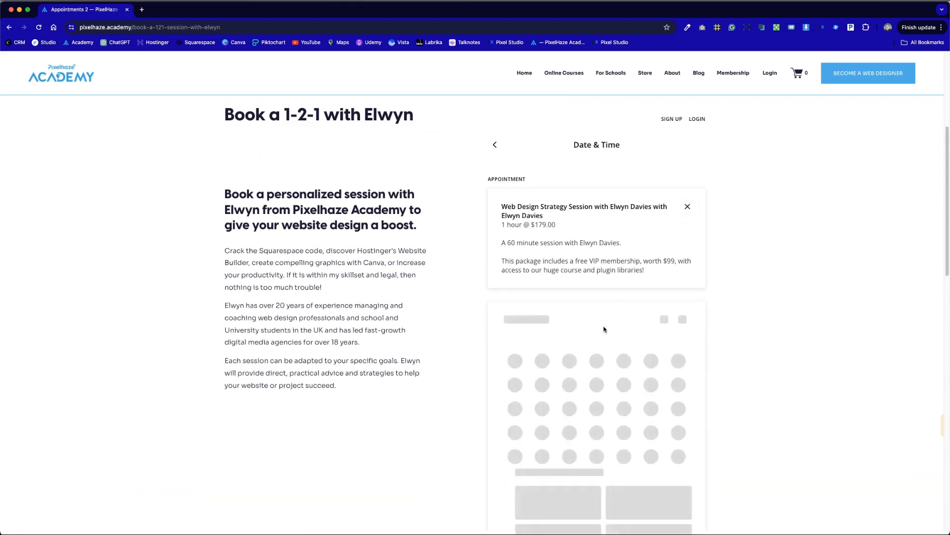
{"action": "scroll", "coordinate": [601, 335], "scroll_direction": "down", "scroll_amount": 4}
{"action": "left_click", "coordinate": [542, 140]}
{"action": "left_click", "coordinate": [557, 245]}
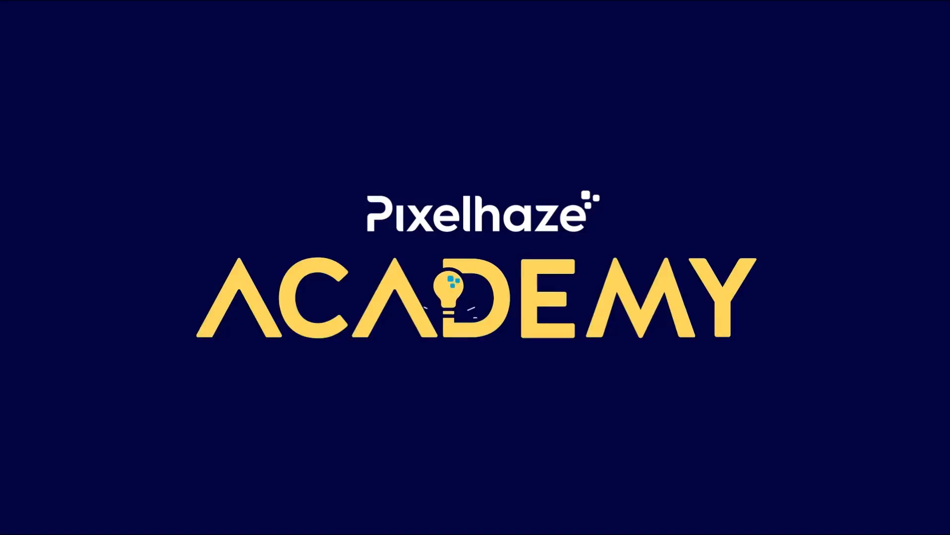